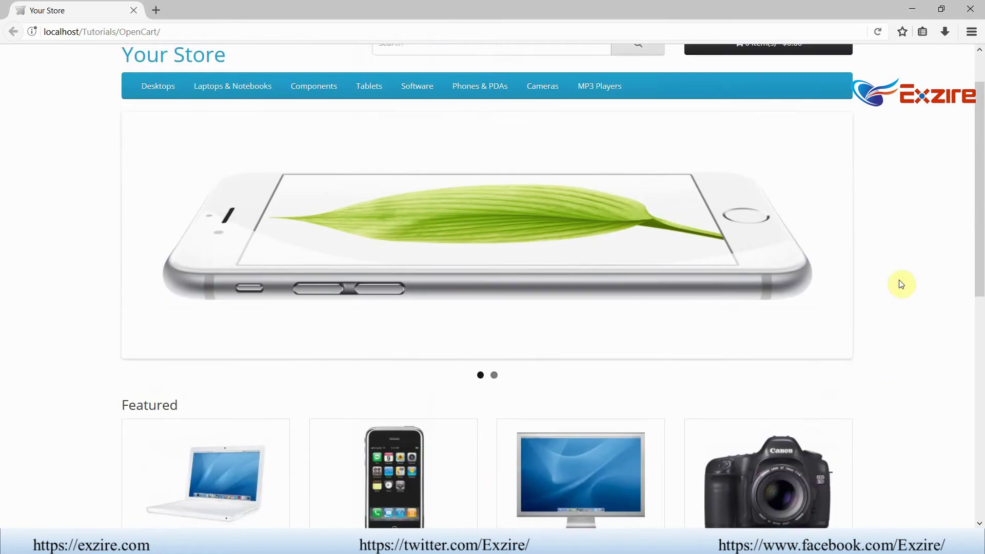
- Open a second, empty browser tab beside the Your Store storefront
{"action": "left_click", "coordinate": [156, 10]}
- Load the OpenCart admin login page by appending 'admin' to the store URL
{"action": "left_click", "coordinate": [122, 14]}
{"action": "left_click", "coordinate": [193, 27]}
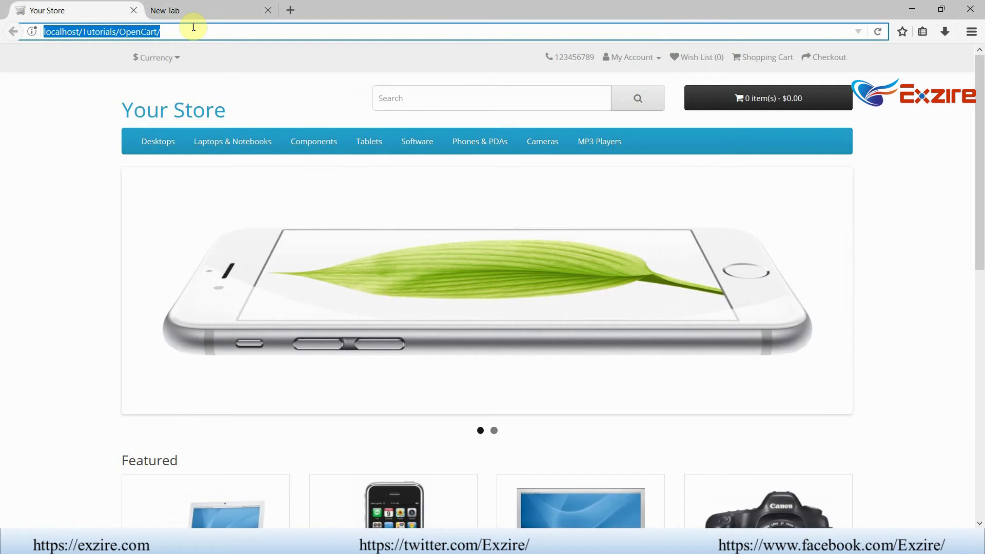
{"action": "left_click", "coordinate": [193, 27]}
{"action": "type", "text": "admin"}
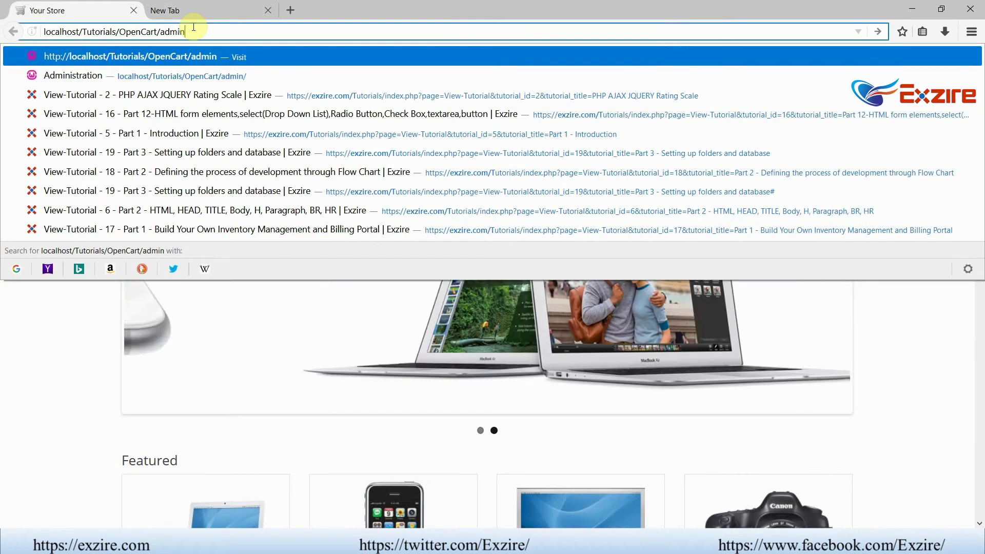
{"action": "key", "text": "Return"}
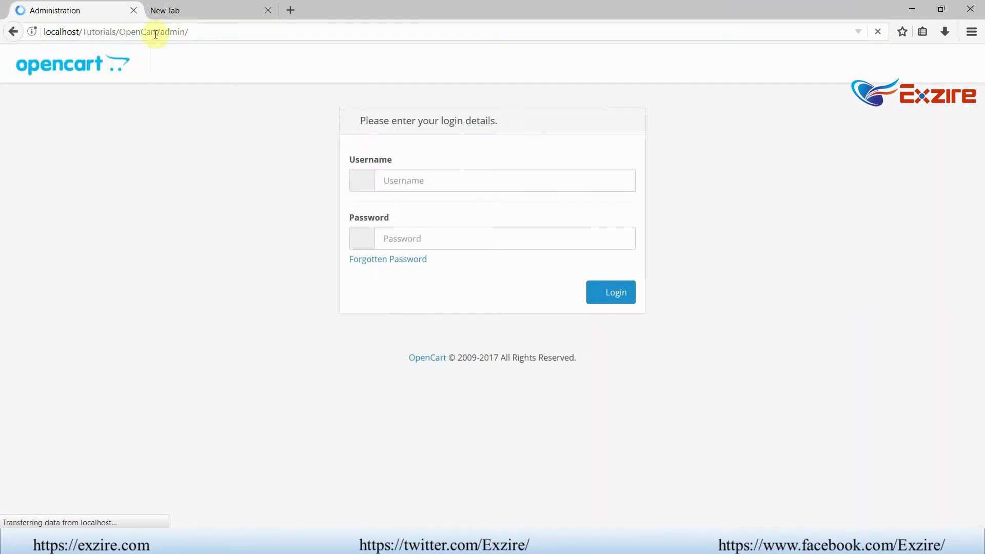
{"action": "left_click_drag", "start_coordinate": [44, 32], "coordinate": [156, 32]}
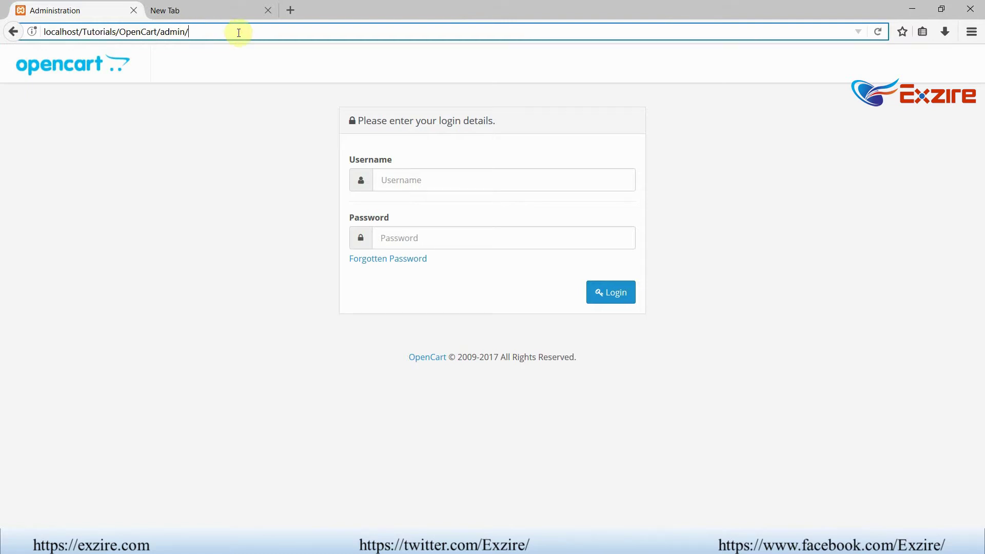
- Sign in with the saved admin username and password, letting the browser remember the login
{"action": "left_click", "coordinate": [426, 181]}
{"action": "type", "text": "exzire"}
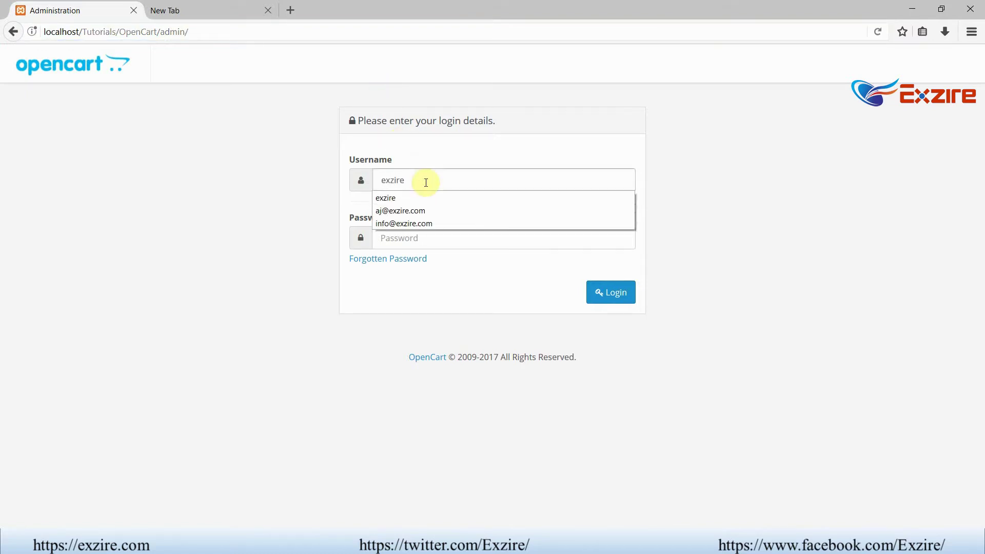
{"action": "key", "text": "Down"}
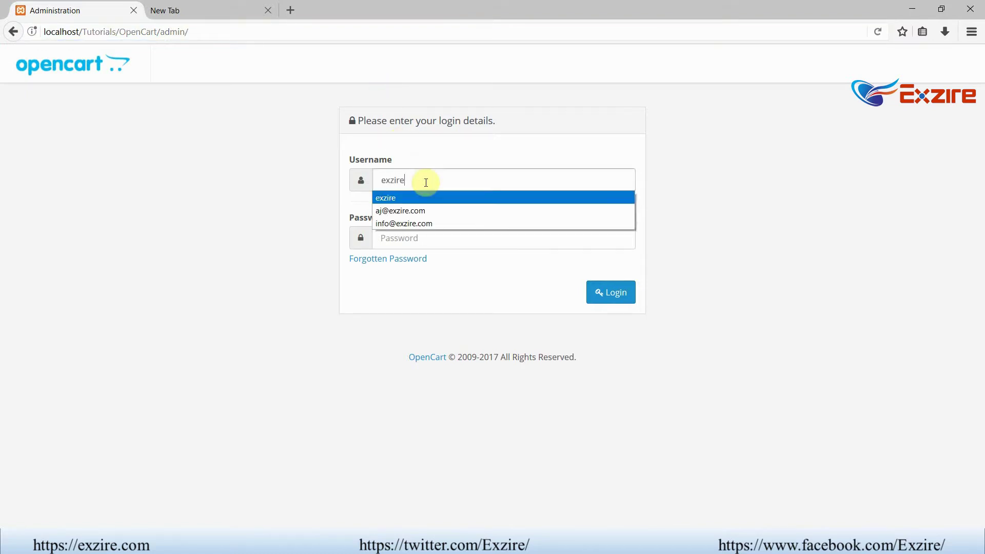
{"action": "key", "text": "Tab"}
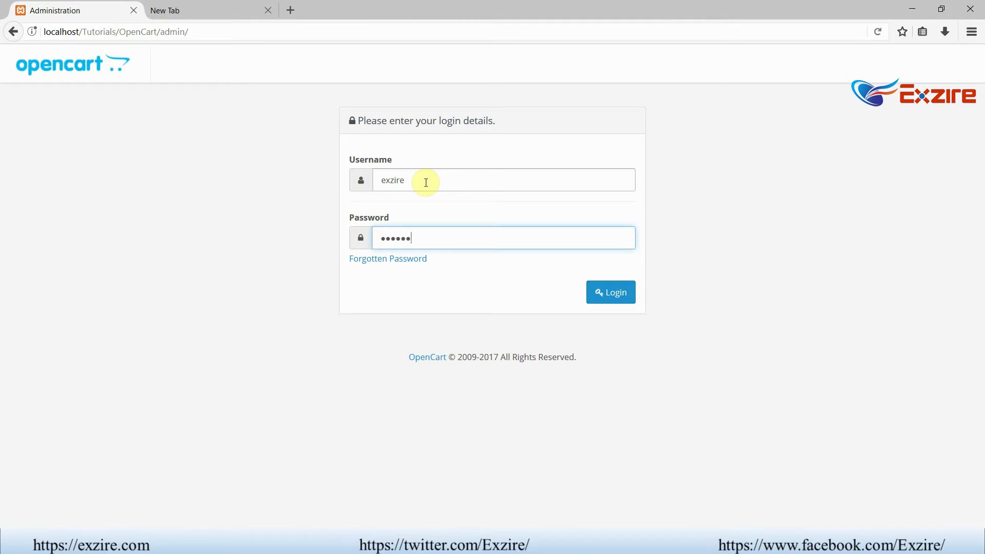
{"action": "key", "text": "Return"}
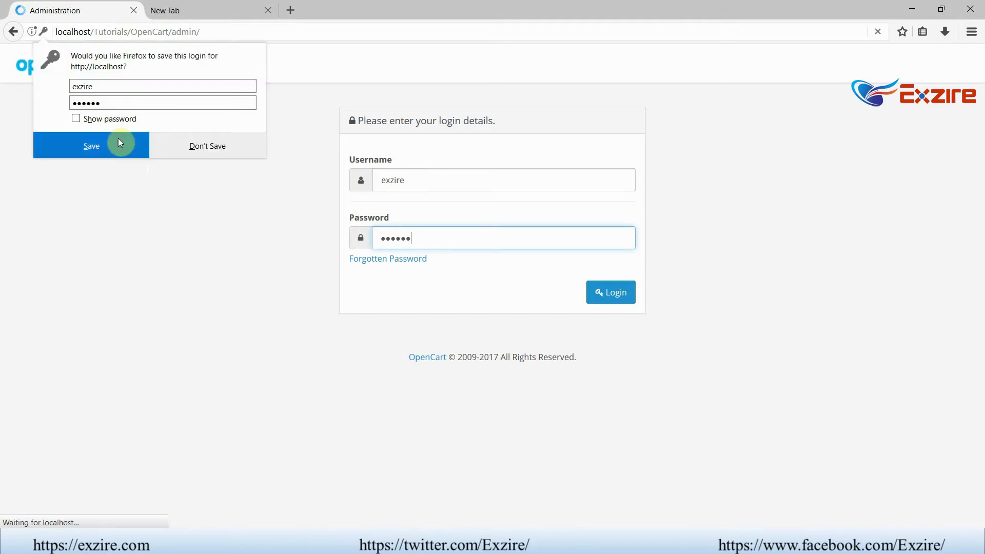
{"action": "left_click", "coordinate": [118, 139]}
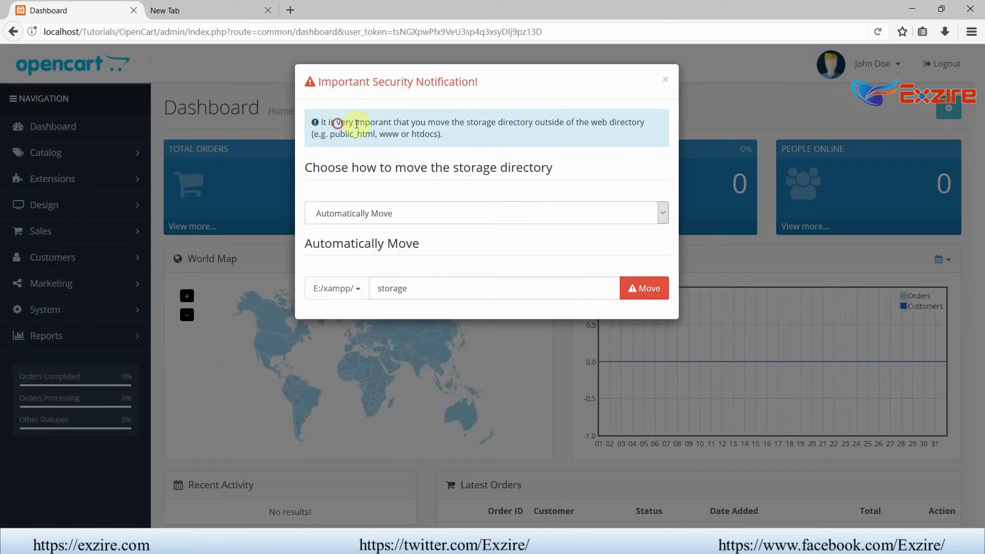
- Review the storage security notice, switching the move method to Manually and back to Automatically Move
{"action": "left_click_drag", "start_coordinate": [337, 123], "coordinate": [602, 123]}
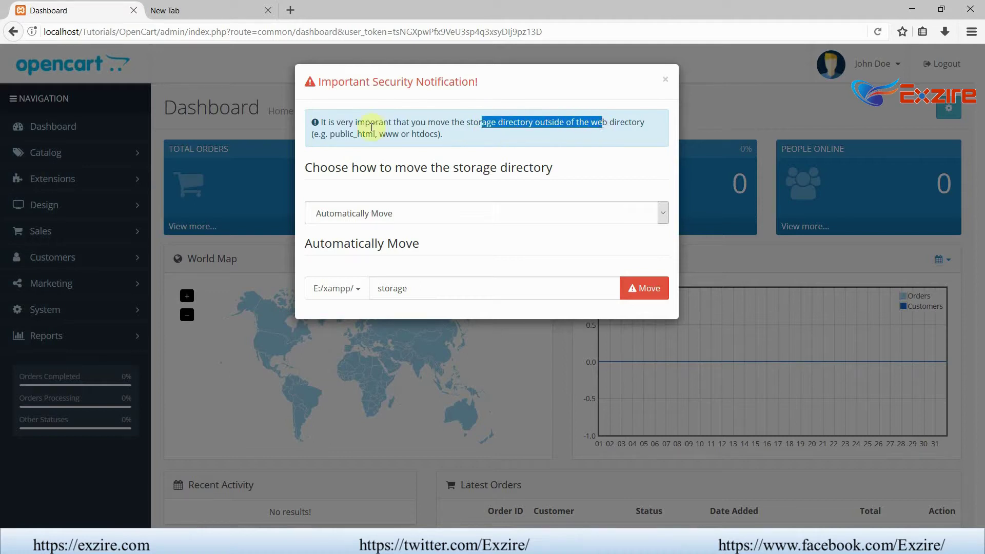
{"action": "left_click_drag", "start_coordinate": [330, 134], "coordinate": [430, 135]}
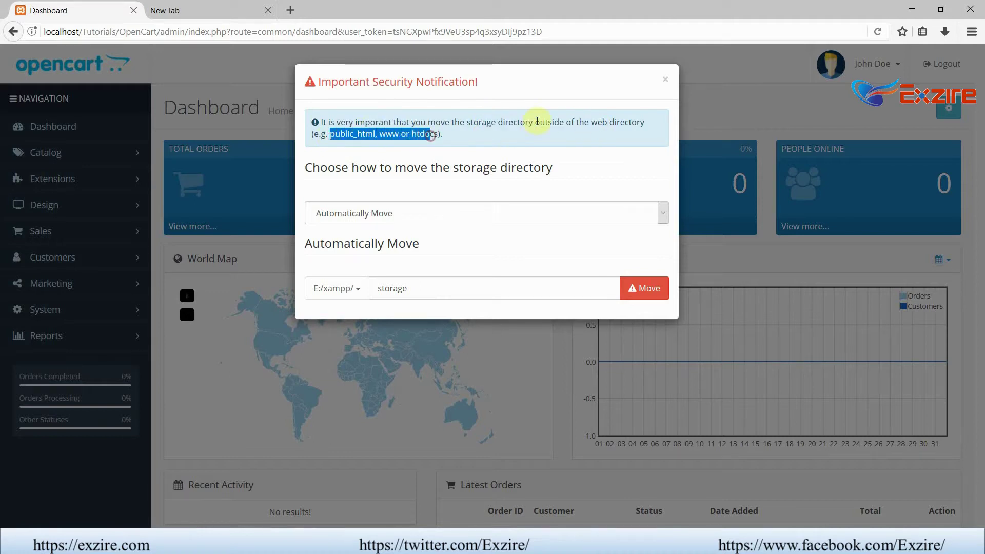
{"action": "left_click", "coordinate": [520, 133]}
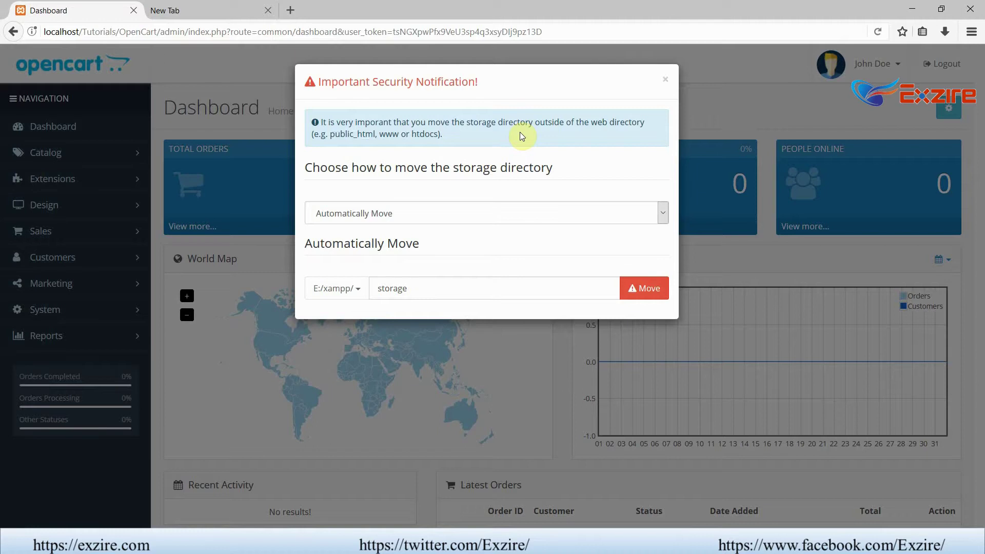
{"action": "left_click", "coordinate": [511, 214]}
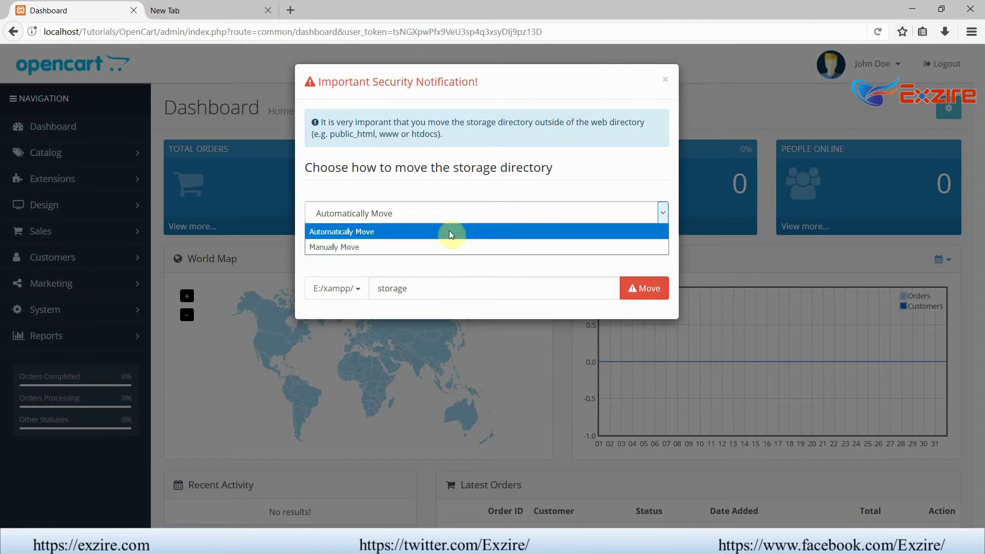
{"action": "left_click", "coordinate": [431, 246]}
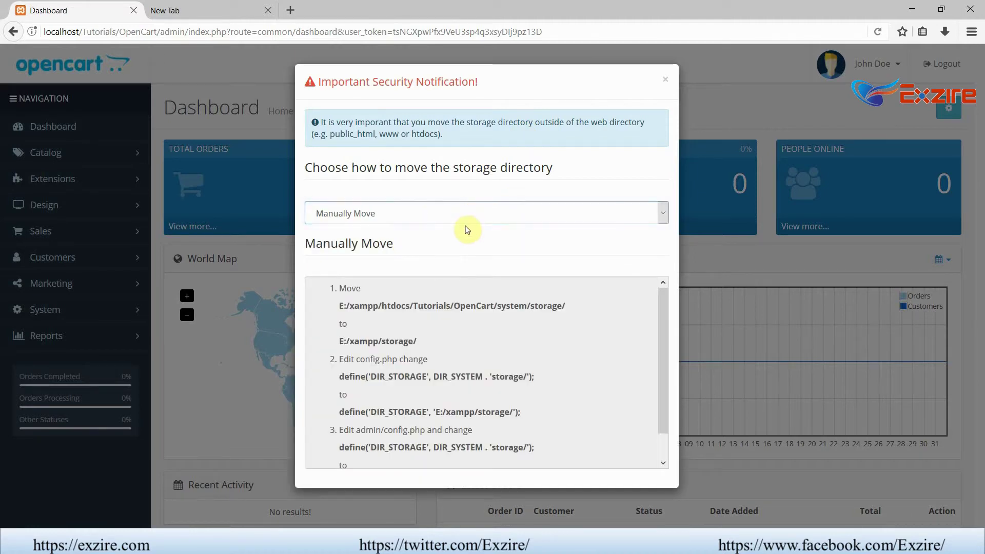
{"action": "left_click", "coordinate": [462, 215]}
{"action": "left_click", "coordinate": [447, 230]}
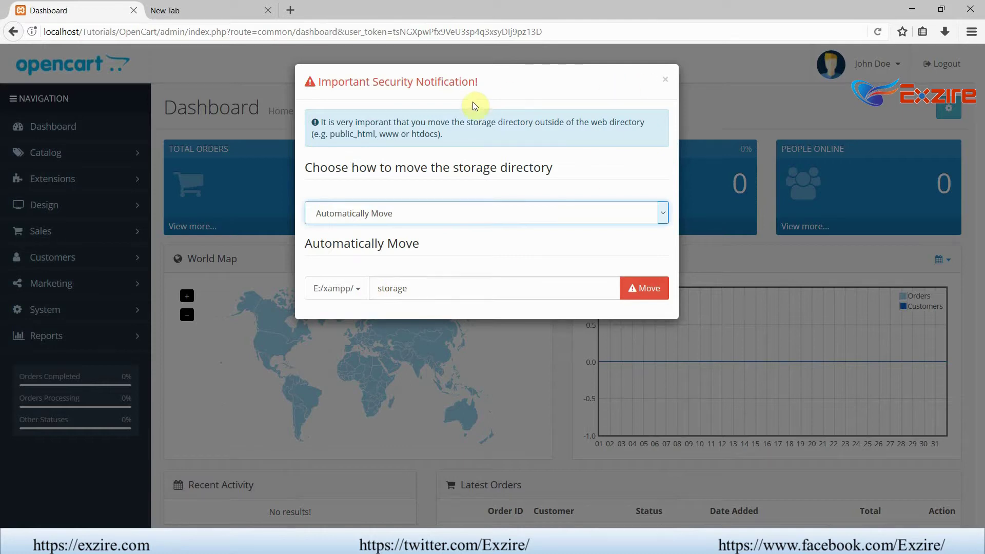
- Re-read the notice's directory examples and close the security notification
{"action": "left_click_drag", "start_coordinate": [334, 135], "coordinate": [454, 146]}
{"action": "left_click", "coordinate": [322, 126]}
{"action": "left_click", "coordinate": [473, 142]}
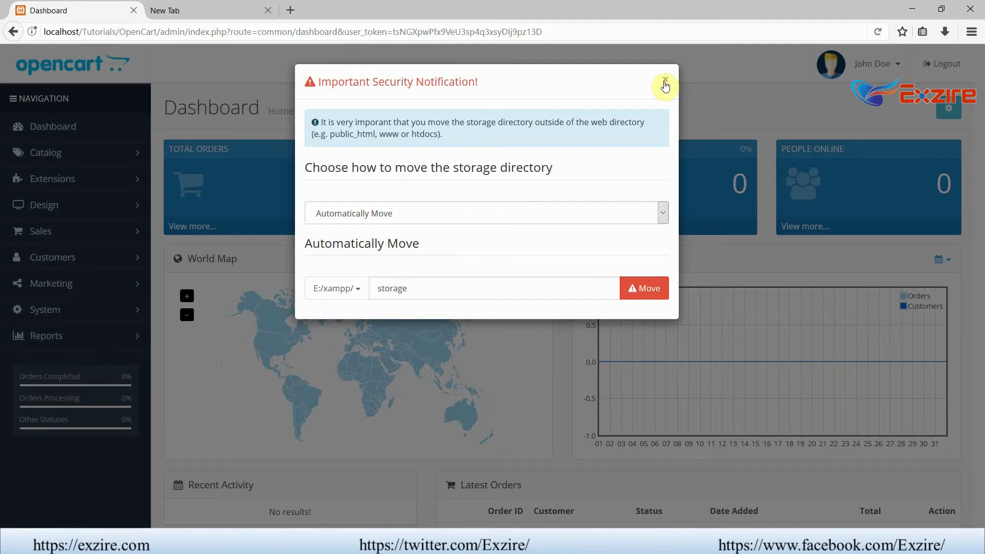
{"action": "left_click", "coordinate": [451, 210]}
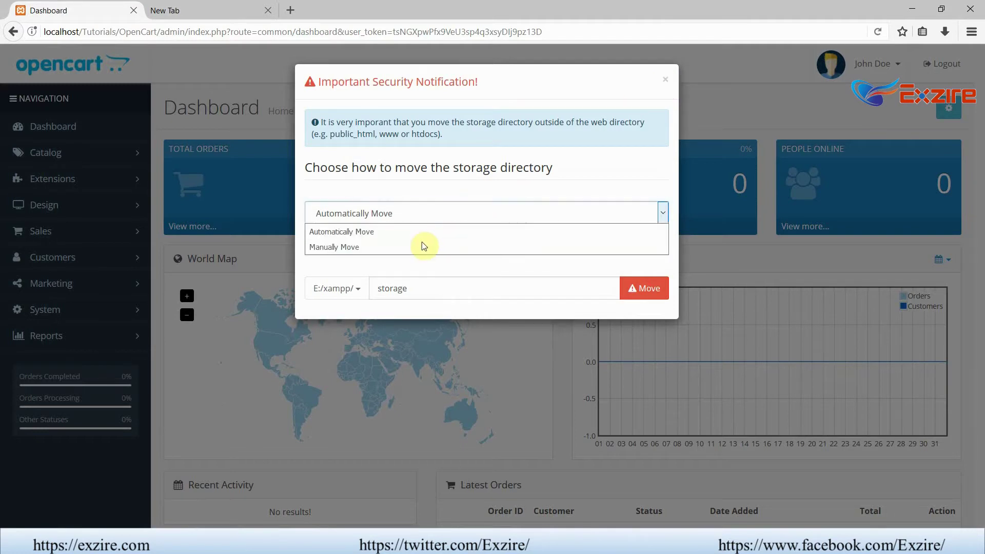
{"action": "left_click", "coordinate": [664, 82]}
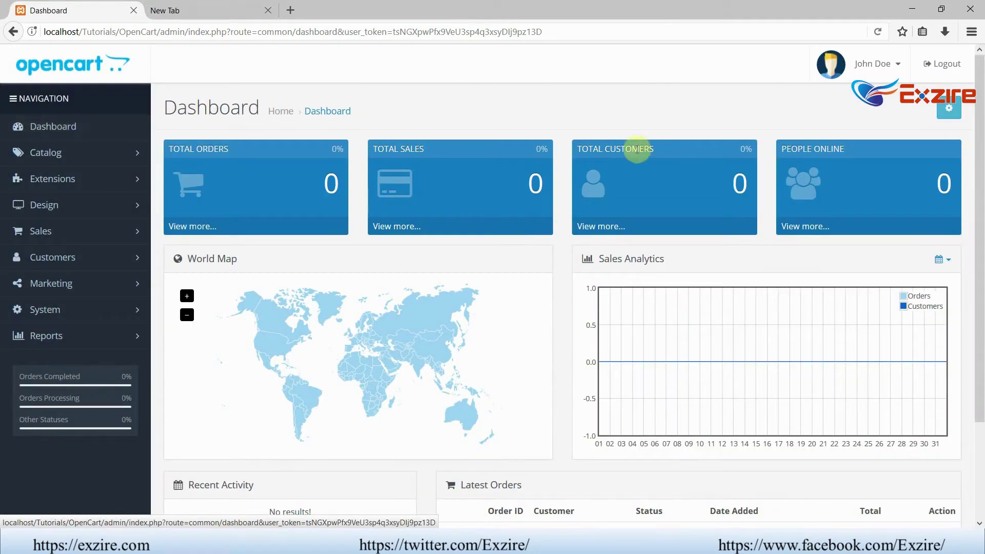
- Expand System > Settings and edit the Your Store (Default) store
{"action": "scroll", "coordinate": [814, 225], "scroll_direction": "down", "scroll_amount": 3}
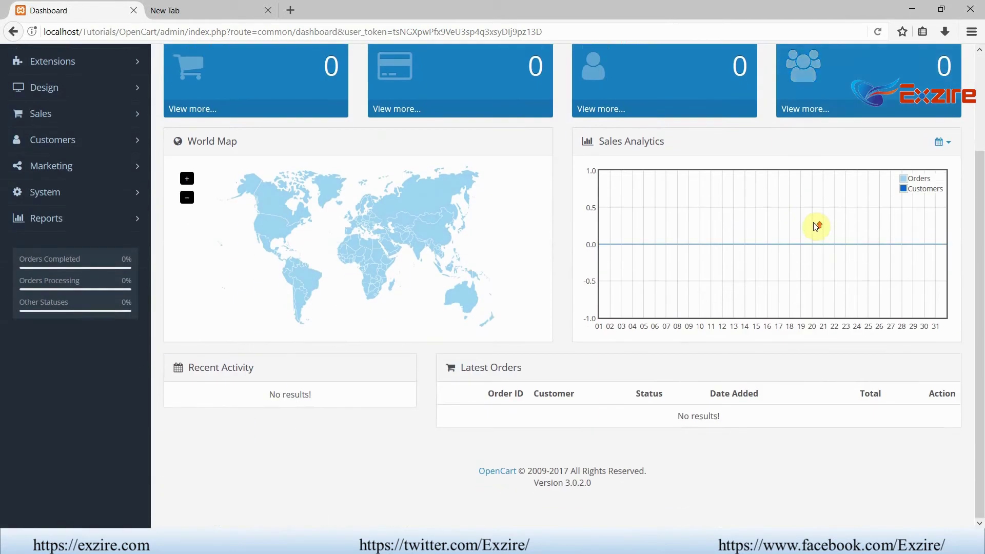
{"action": "scroll", "coordinate": [815, 226], "scroll_direction": "up", "scroll_amount": 3}
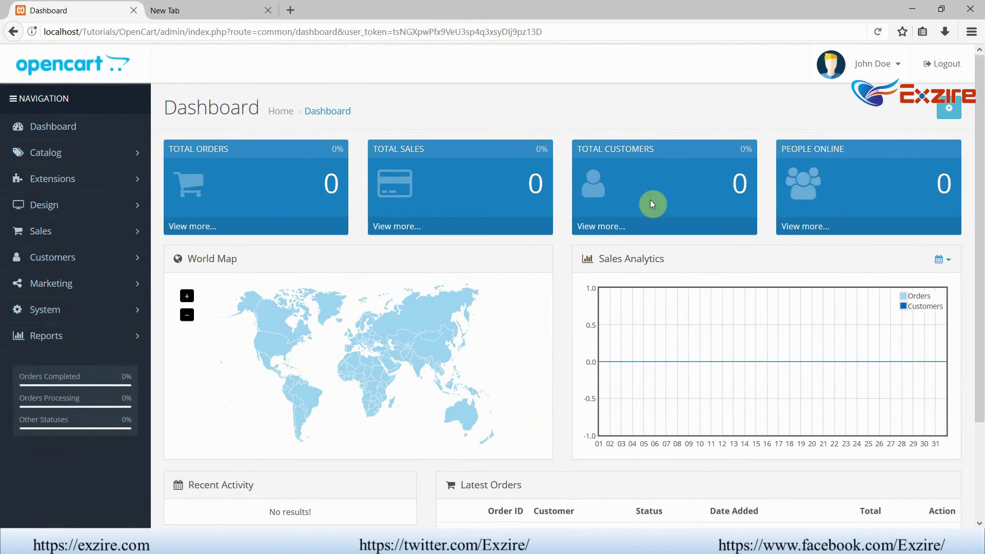
{"action": "left_click", "coordinate": [109, 313]}
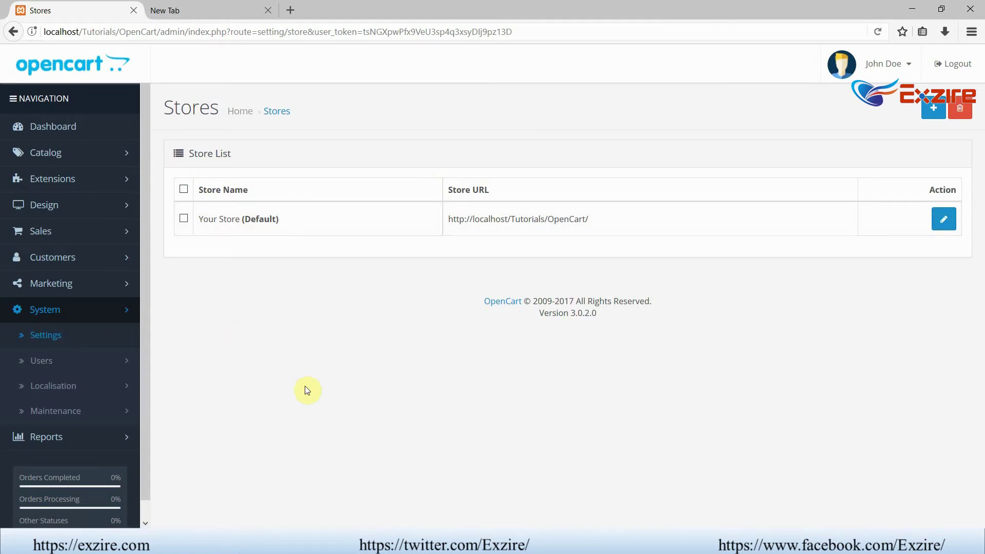
{"action": "left_click", "coordinate": [941, 227]}
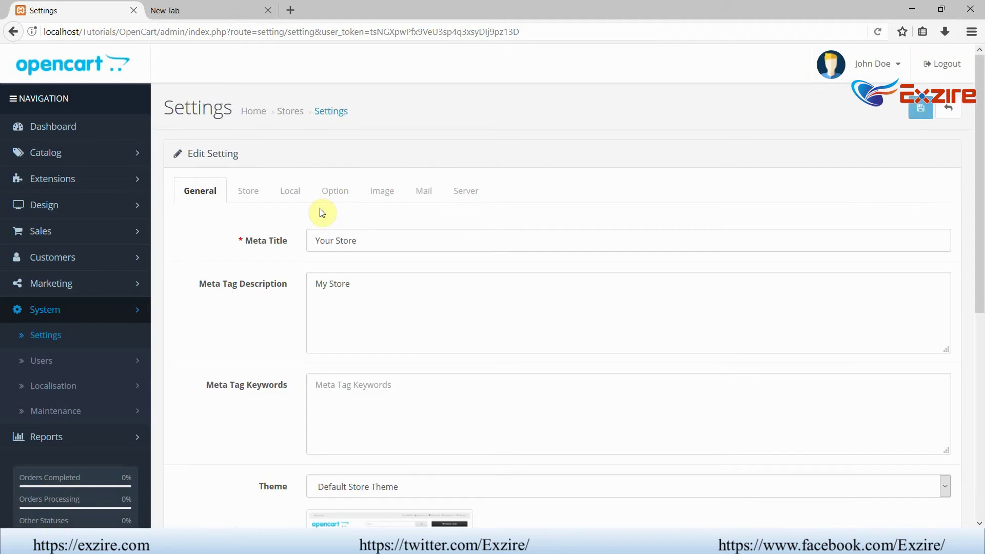
- Set the Meta Title and Meta Tag Description to 'My Demo OC'
{"action": "left_click_drag", "start_coordinate": [359, 241], "coordinate": [238, 244]}
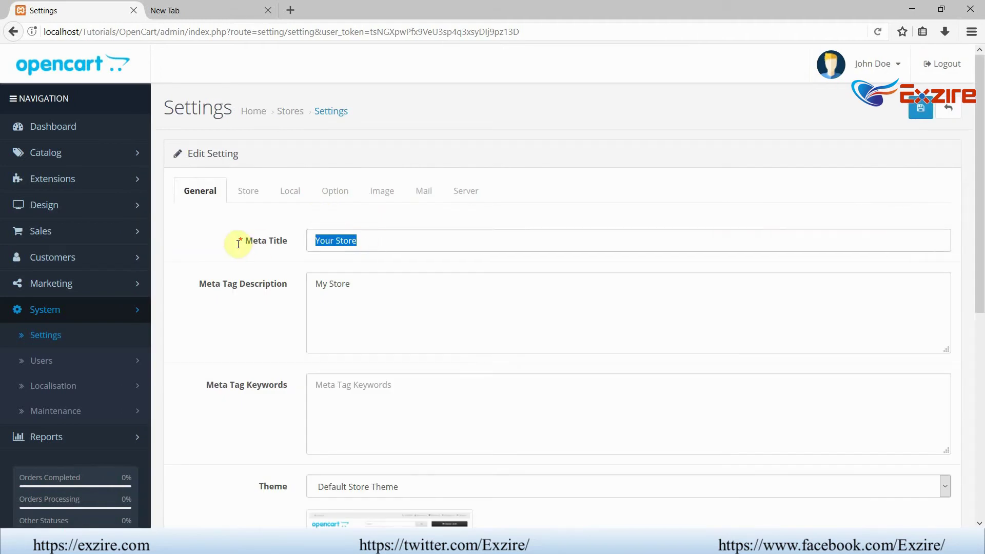
{"action": "type", "text": "My Demo OC"}
{"action": "left_click", "coordinate": [239, 248]}
{"action": "key", "text": "ctrl+c"}
{"action": "left_click_drag", "start_coordinate": [369, 288], "coordinate": [286, 283]}
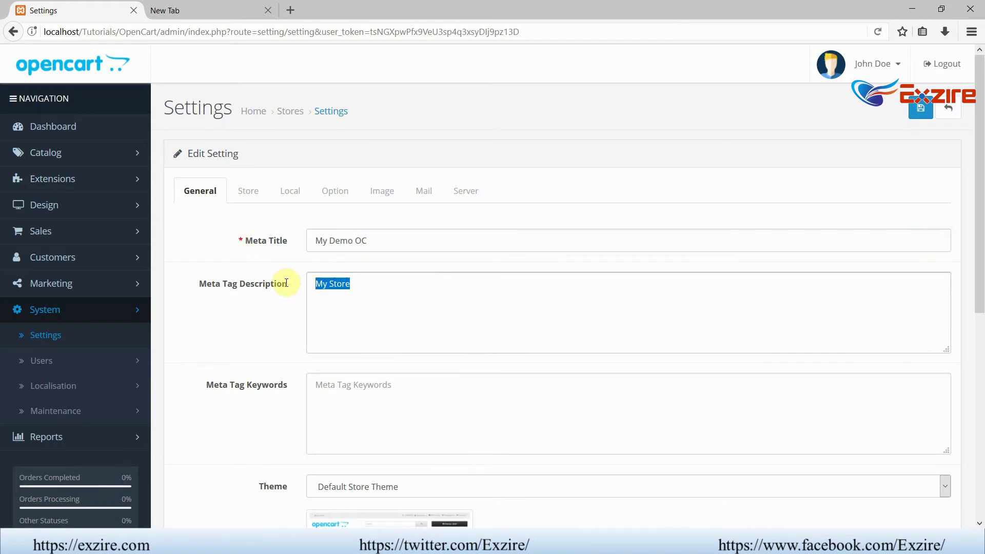
{"action": "key", "text": "ctrl+v"}
- Keep Default Store Theme as the store theme
{"action": "scroll", "coordinate": [292, 282], "scroll_direction": "down", "scroll_amount": 4}
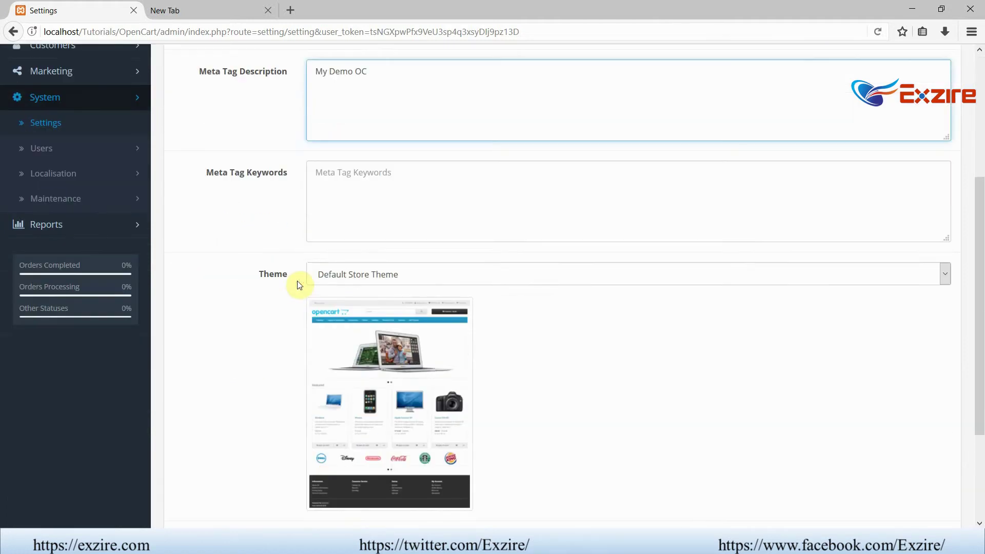
{"action": "left_click", "coordinate": [374, 273]}
{"action": "left_click", "coordinate": [372, 273]}
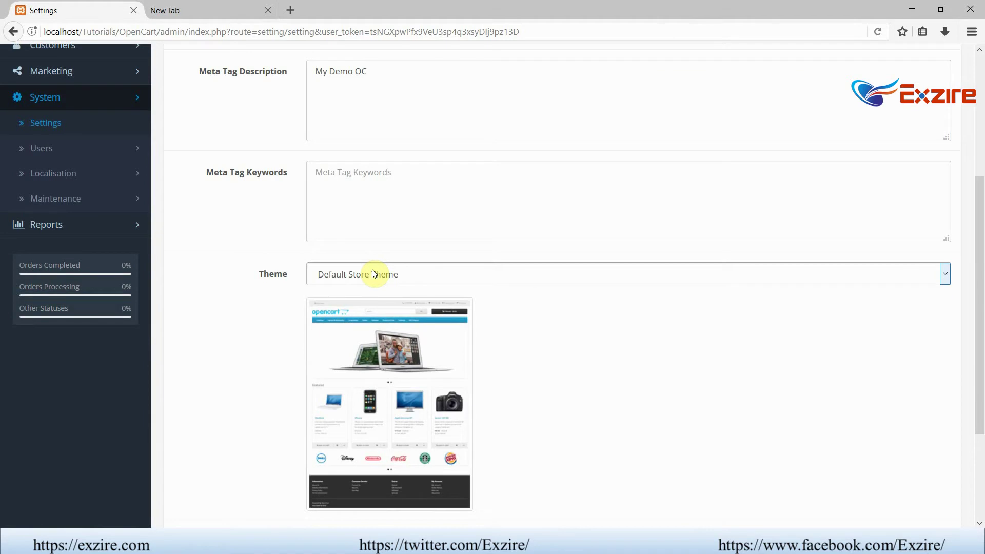
{"action": "left_click", "coordinate": [373, 273]}
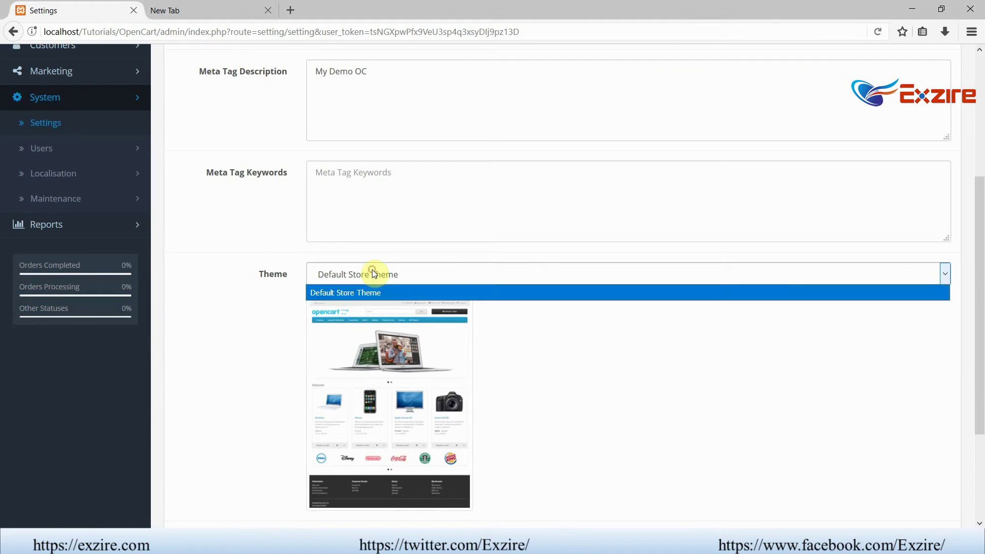
{"action": "left_click", "coordinate": [240, 269]}
{"action": "scroll", "coordinate": [154, 144], "scroll_direction": "up", "scroll_amount": 2}
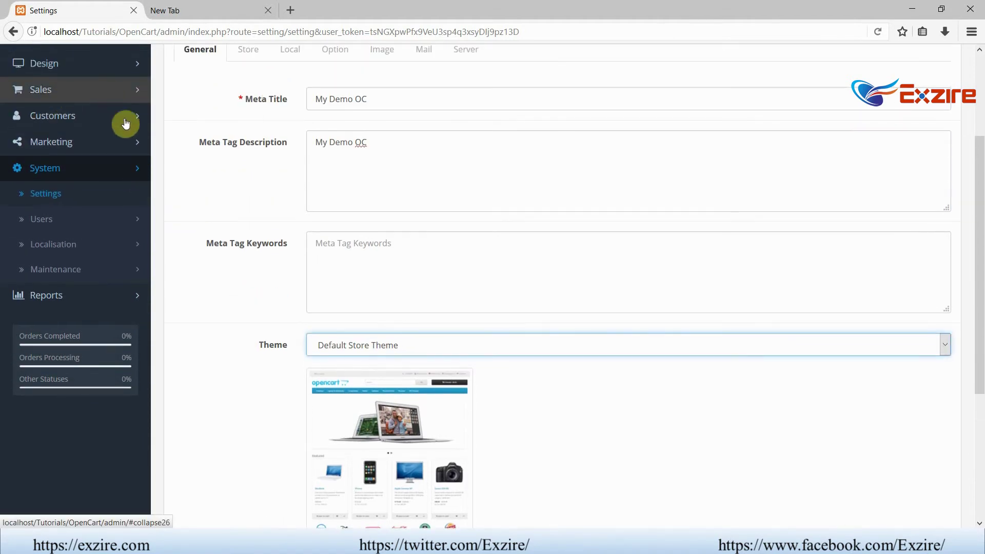
- Leave the Default Layout set to Default
{"action": "left_click", "coordinate": [76, 68]}
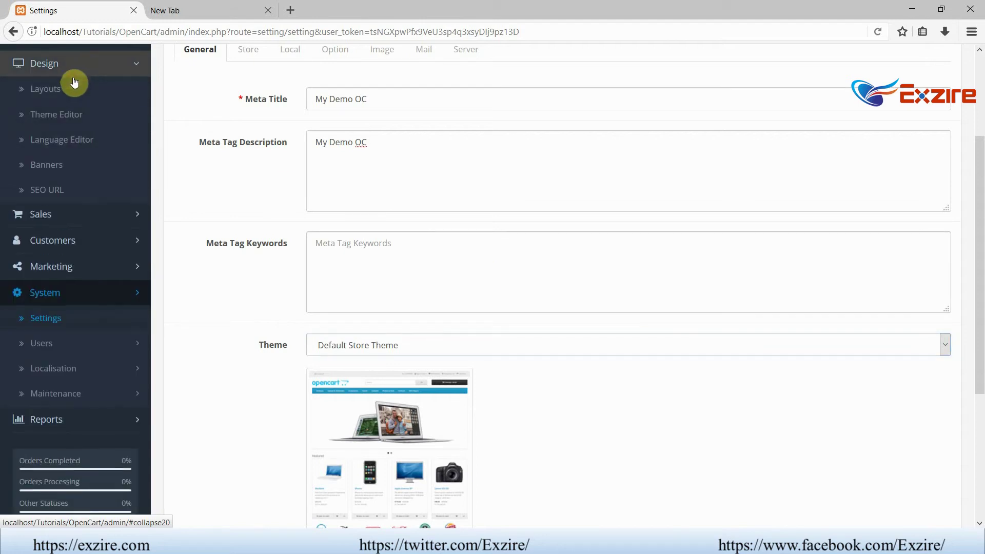
{"action": "scroll", "coordinate": [741, 392], "scroll_direction": "down", "scroll_amount": 3}
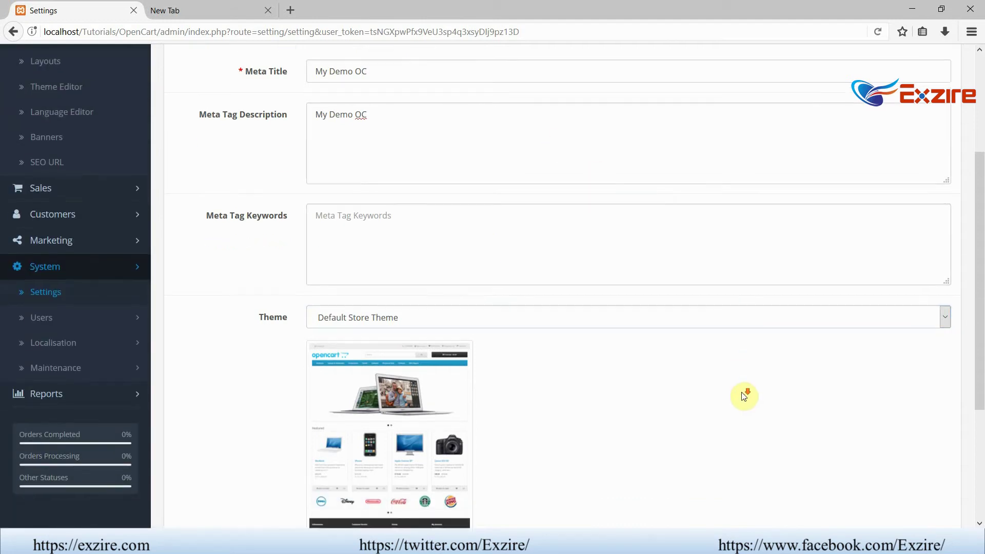
{"action": "scroll", "coordinate": [744, 395], "scroll_direction": "down", "scroll_amount": 1}
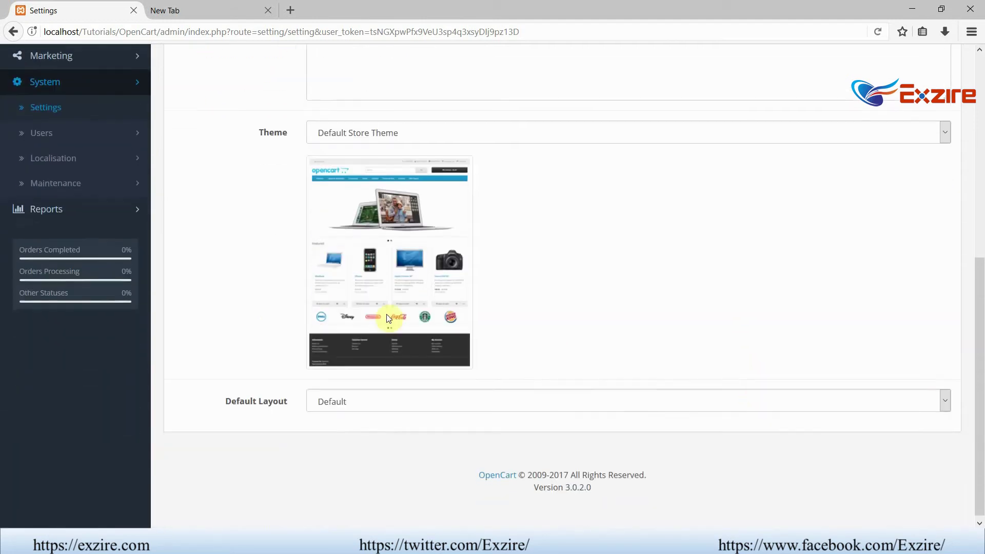
{"action": "left_click", "coordinate": [531, 395]}
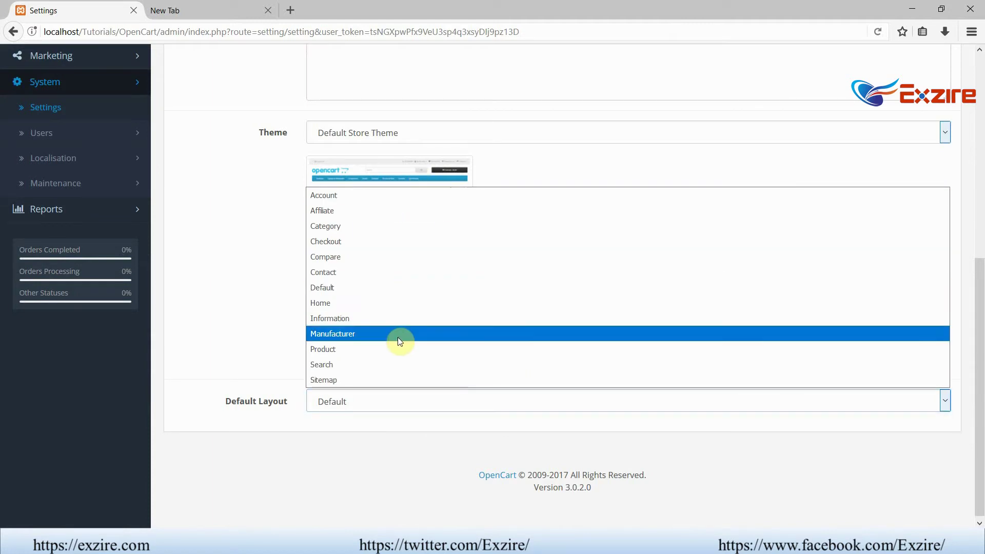
{"action": "left_click", "coordinate": [400, 397]}
{"action": "left_click", "coordinate": [400, 401]}
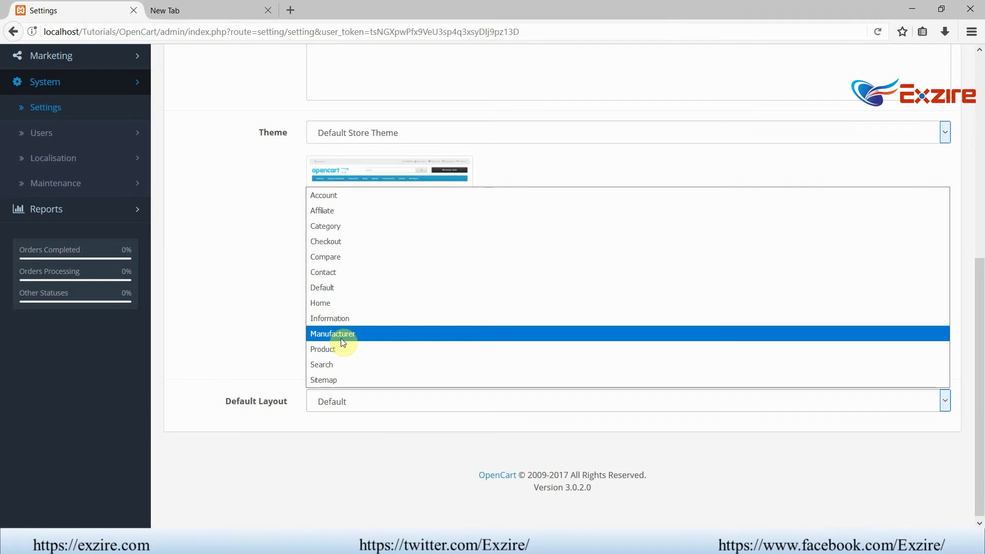
{"action": "left_click", "coordinate": [343, 400]}
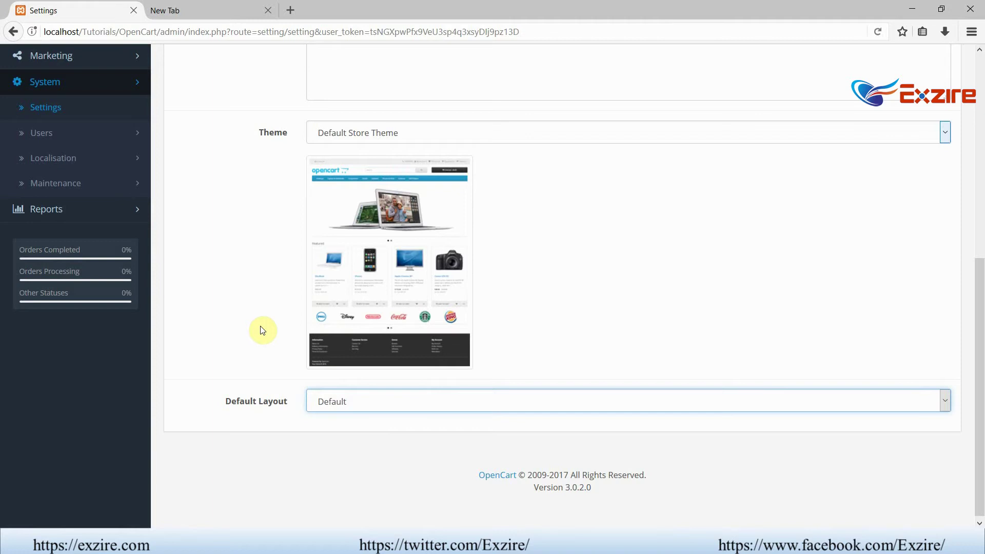
{"action": "scroll", "coordinate": [263, 329], "scroll_direction": "up", "scroll_amount": 7}
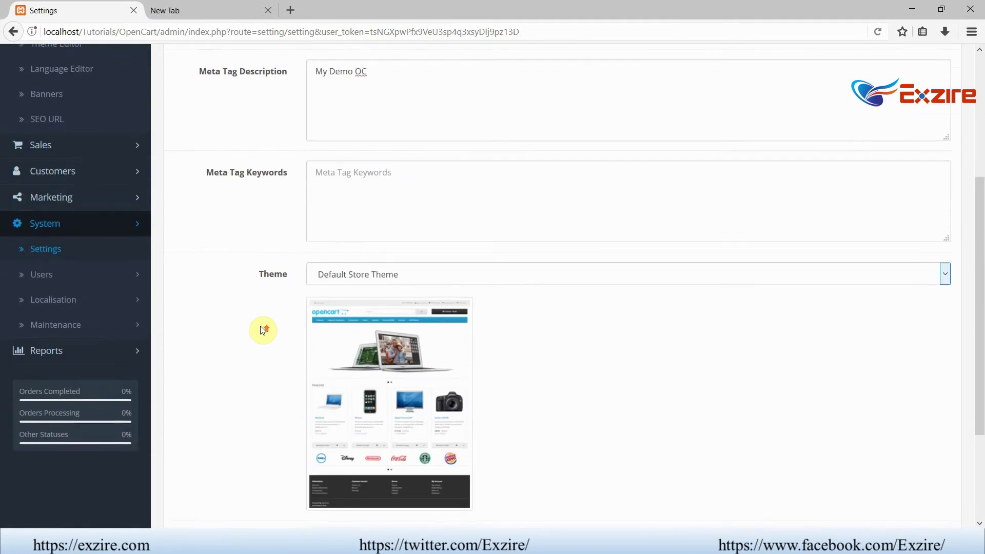
- Load the local storefront home page in the second tab for comparison
{"action": "left_click", "coordinate": [256, 197]}
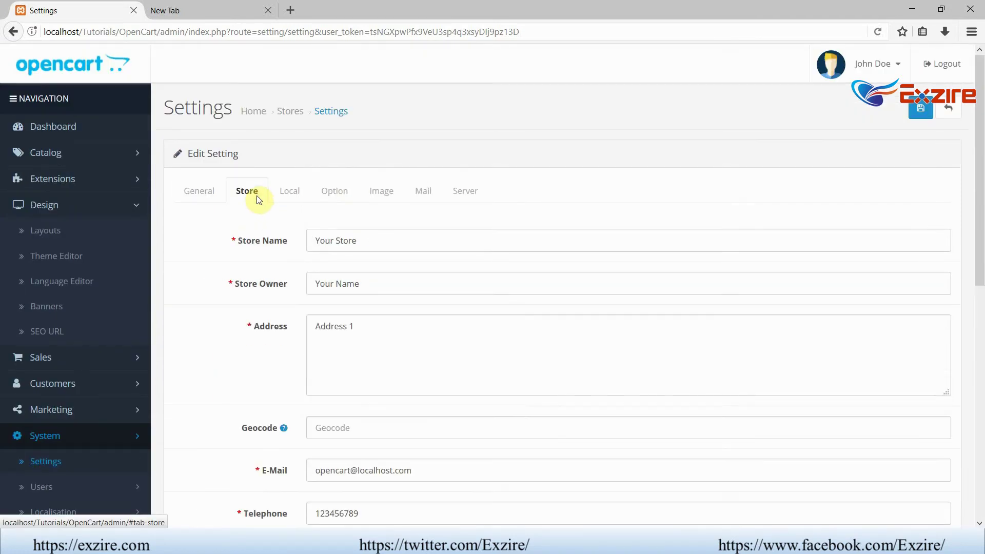
{"action": "left_click", "coordinate": [371, 240]}
{"action": "left_click_drag", "start_coordinate": [372, 241], "coordinate": [312, 241]}
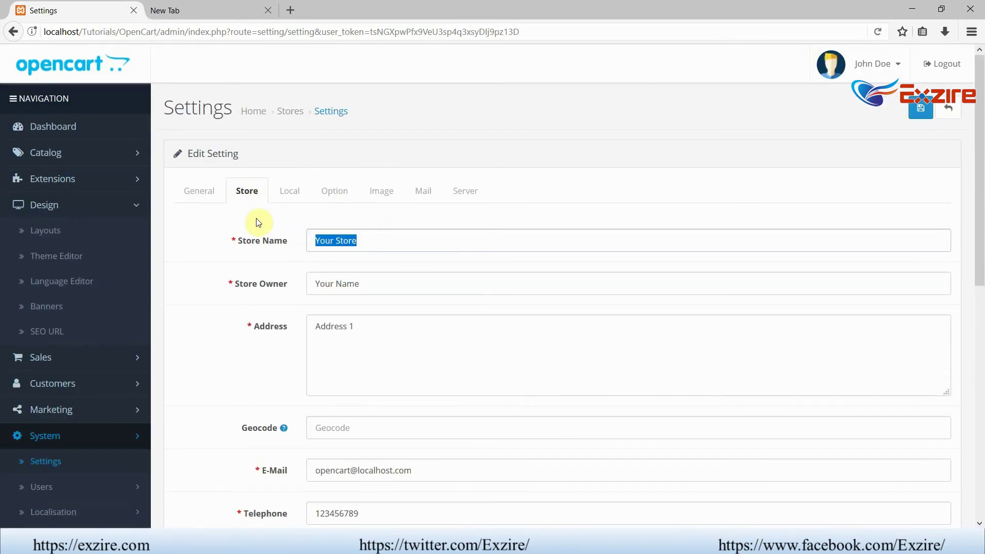
{"action": "left_click", "coordinate": [199, 192]}
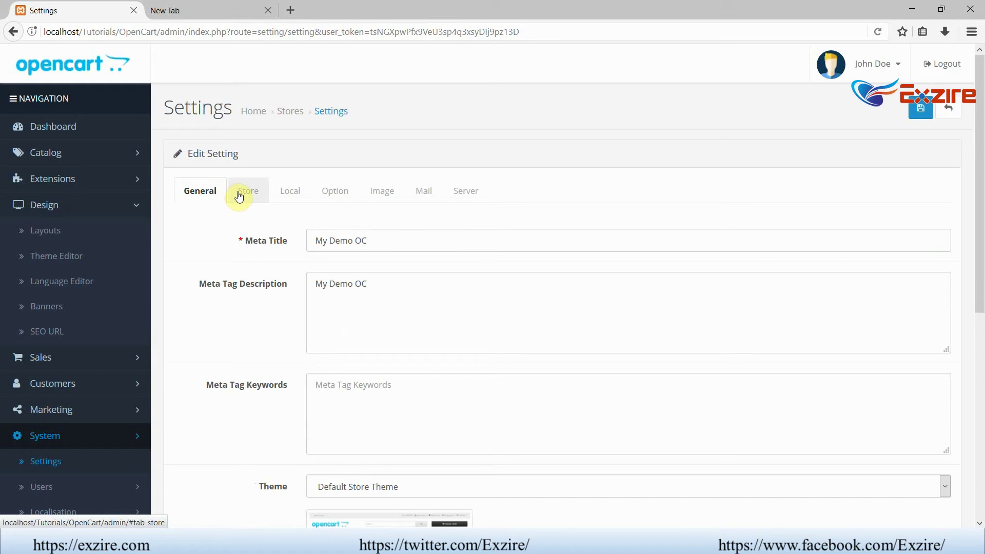
{"action": "left_click", "coordinate": [189, 11]}
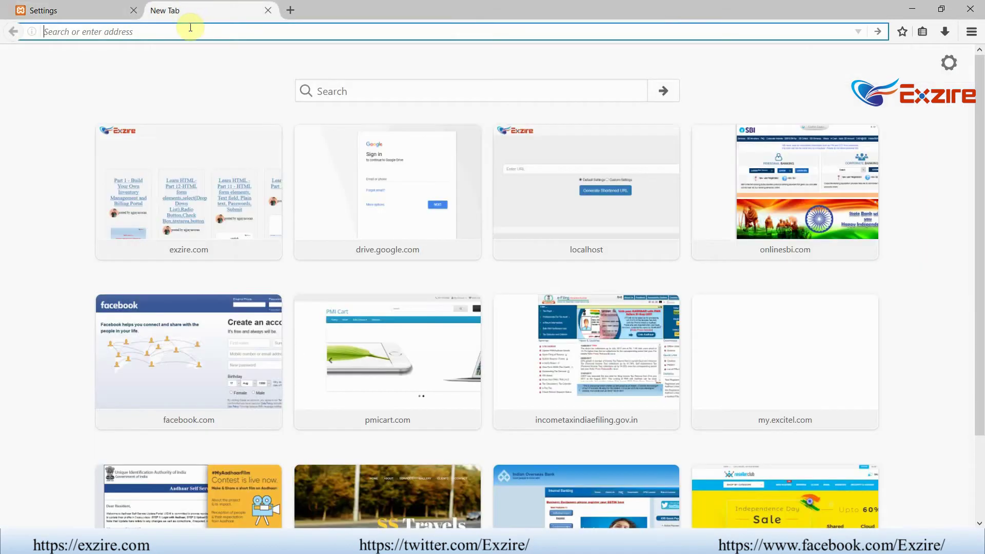
{"action": "type", "text": "localhost/t"}
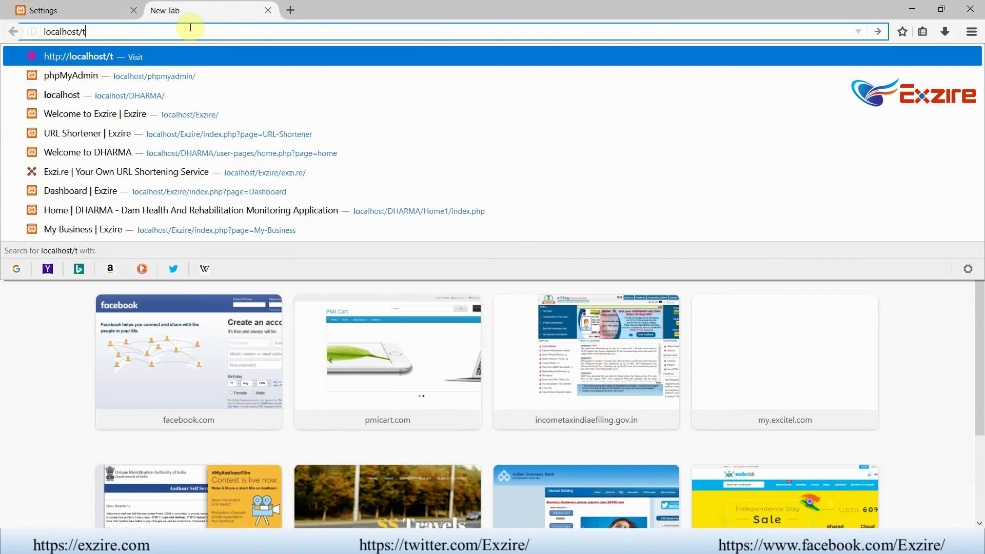
{"action": "key", "text": "Down"}
{"action": "key", "text": "Return"}
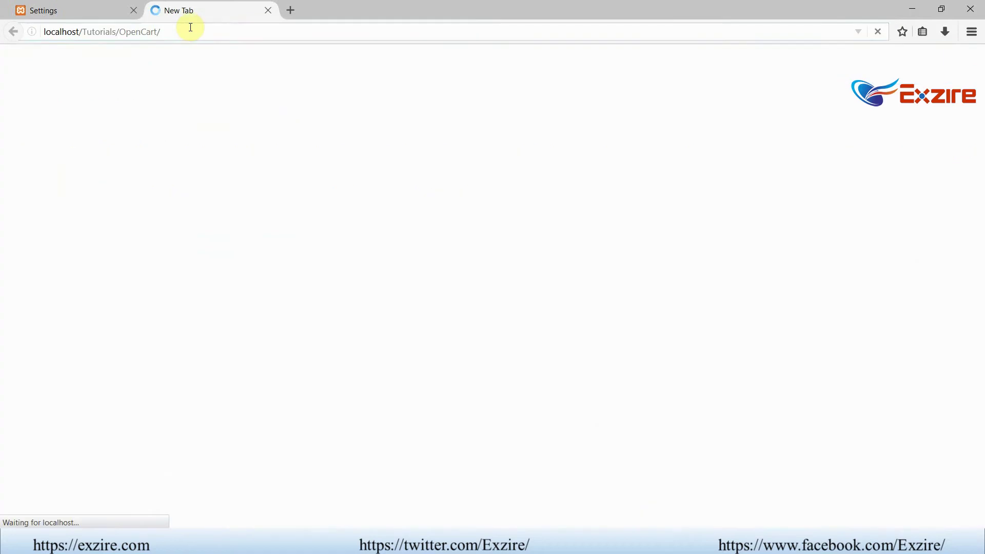
{"action": "left_click", "coordinate": [78, 11]}
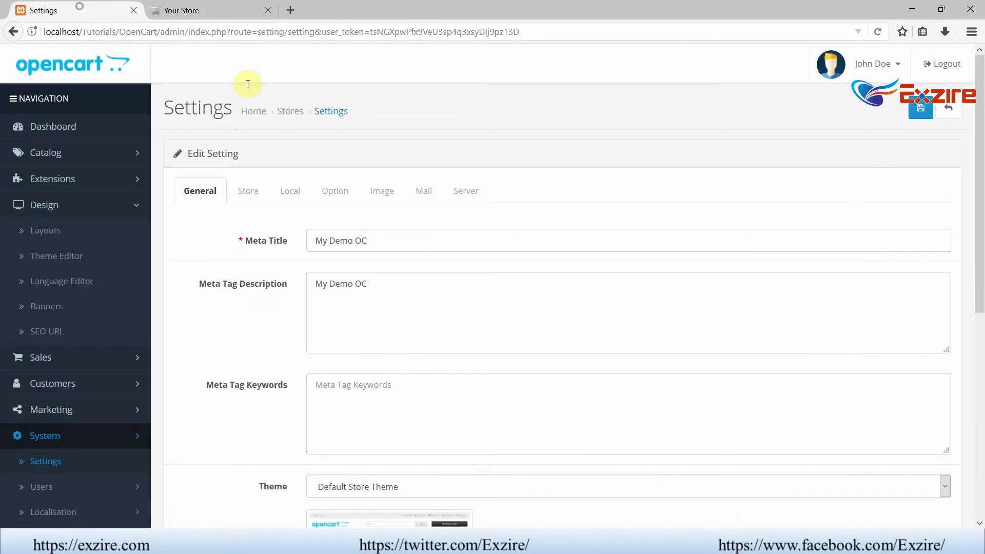
- Replace the Store Name and check the result on the storefront
{"action": "left_click", "coordinate": [251, 190]}
{"action": "left_click_drag", "start_coordinate": [368, 242], "coordinate": [285, 244]}
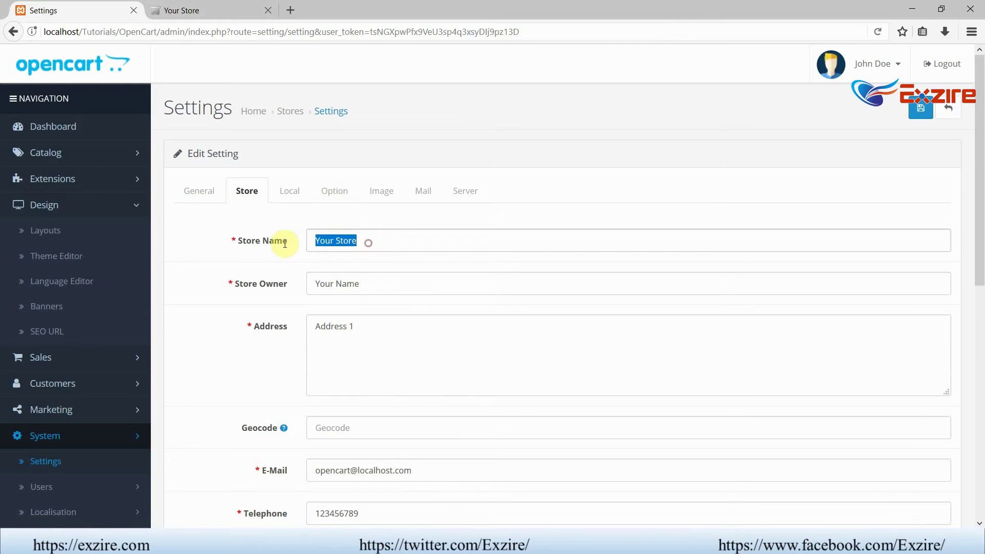
{"action": "type", "text": "My Store 01"}
{"action": "left_click", "coordinate": [221, 9]}
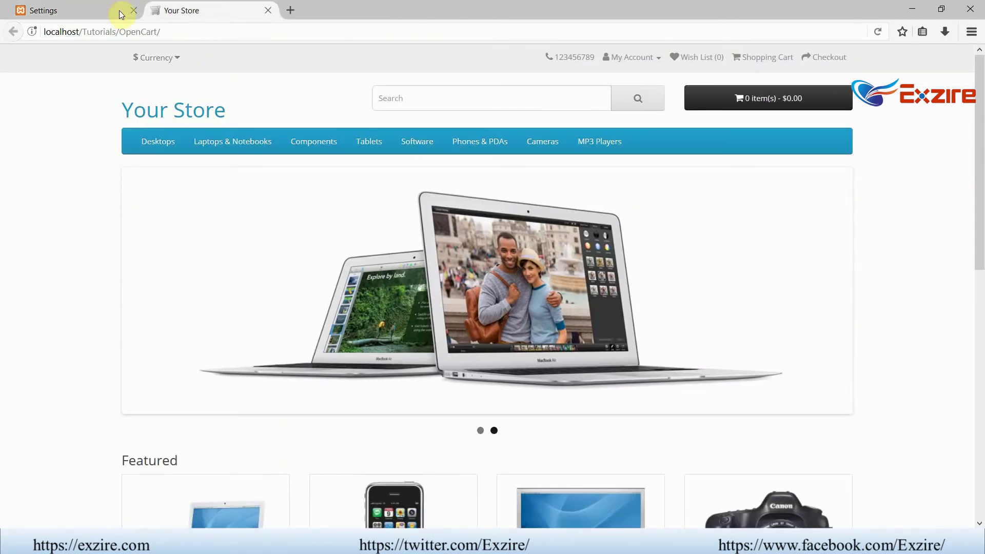
{"action": "left_click", "coordinate": [98, 6]}
- Set Store Owner to 'Exzire Tutorials' and Address to 'Tutorials Address'
{"action": "left_click_drag", "start_coordinate": [395, 282], "coordinate": [286, 282]}
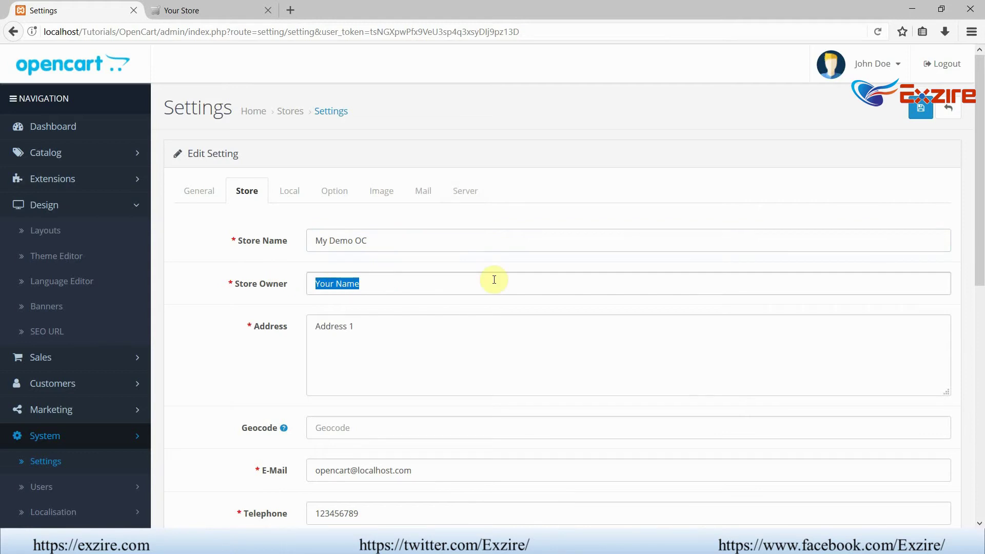
{"action": "type", "text": "Exzire Tutorials"}
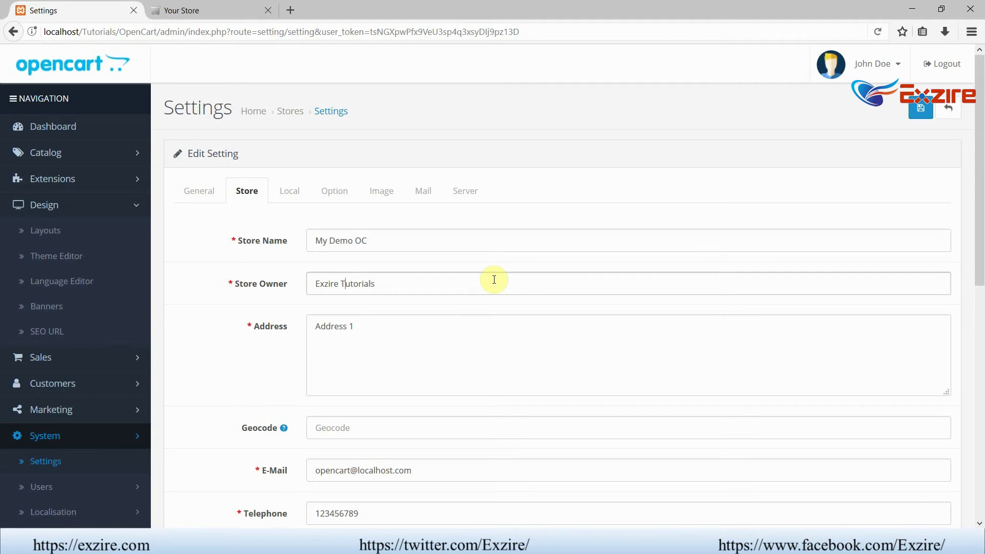
{"action": "left_click", "coordinate": [468, 282]}
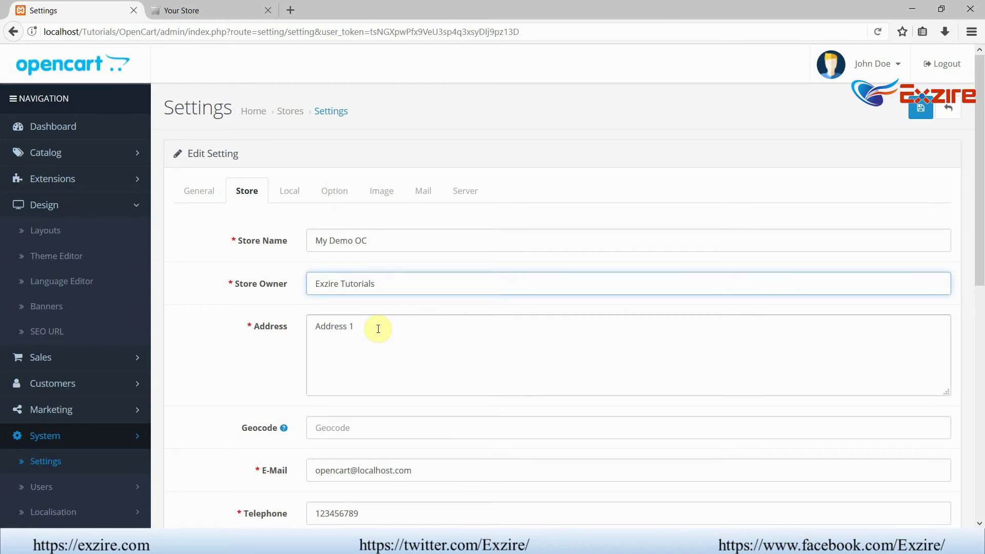
{"action": "left_click_drag", "start_coordinate": [378, 328], "coordinate": [297, 327]}
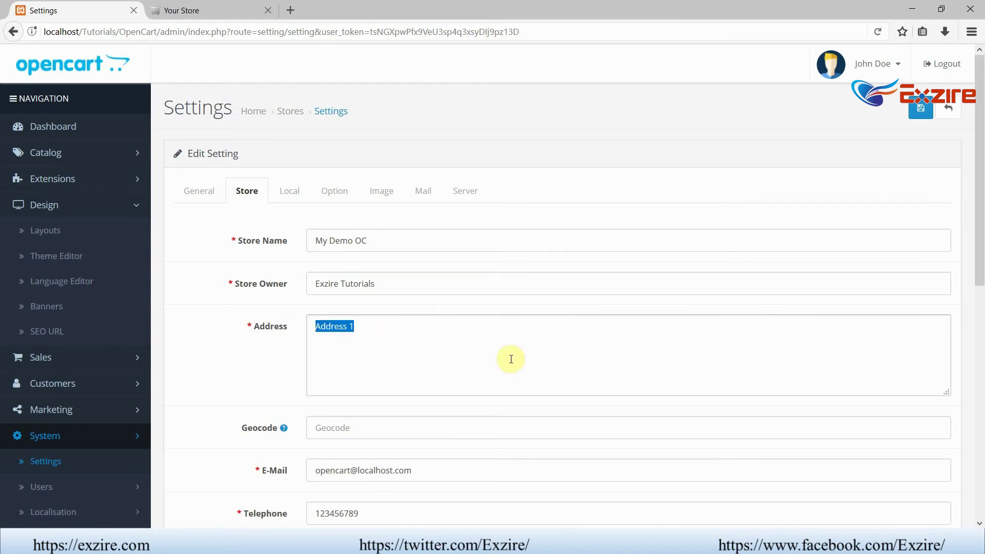
{"action": "type", "text": "Tutorials"}
- Check the current store details on the storefront contact page
{"action": "scroll", "coordinate": [511, 359], "scroll_direction": "down", "scroll_amount": 3}
{"action": "left_click", "coordinate": [413, 330]}
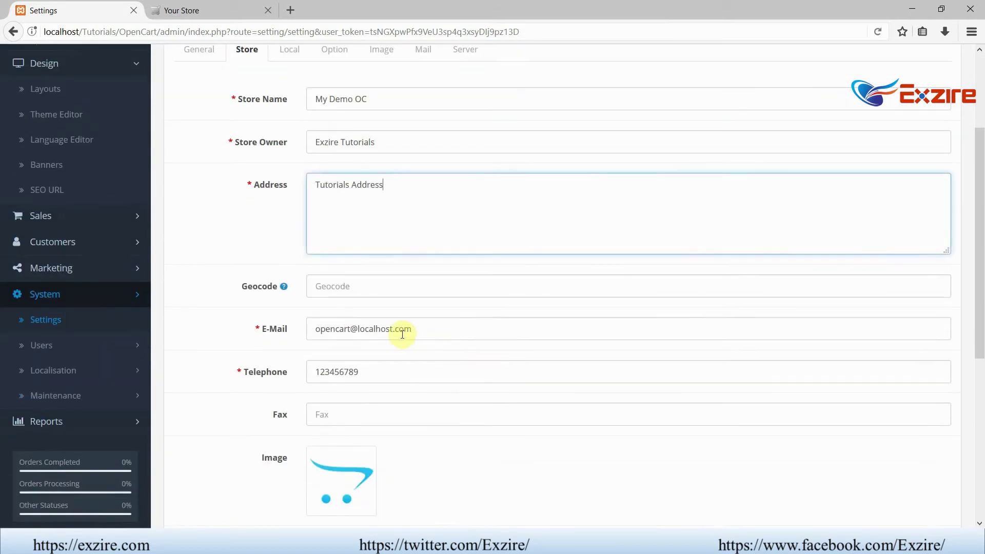
{"action": "left_click_drag", "start_coordinate": [458, 331], "coordinate": [314, 332]}
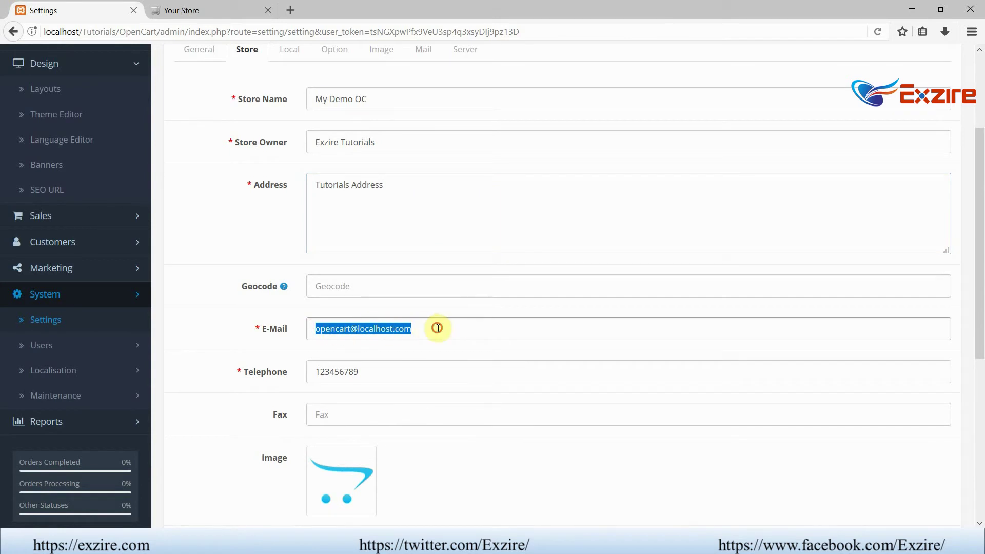
{"action": "left_click", "coordinate": [194, 10]}
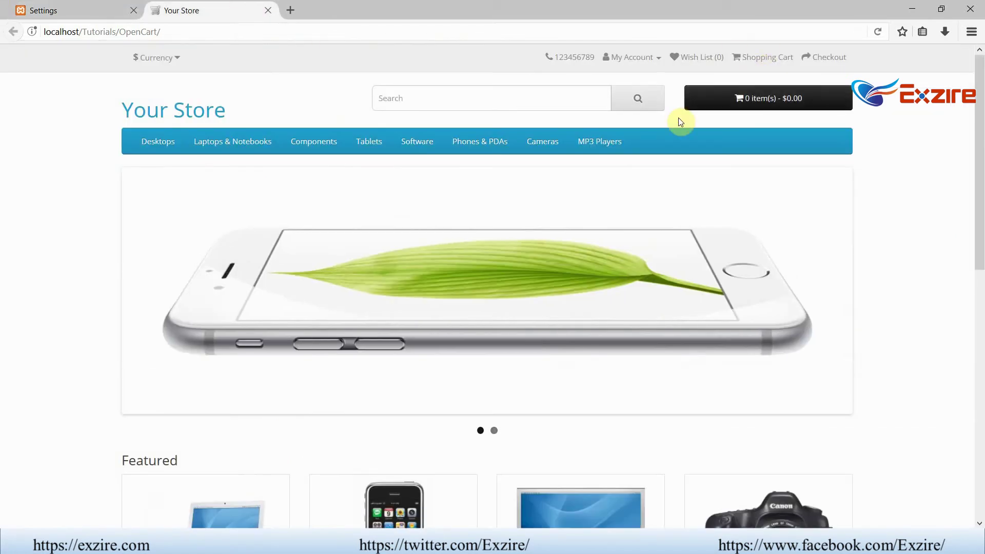
{"action": "scroll", "coordinate": [845, 152], "scroll_direction": "down", "scroll_amount": 10}
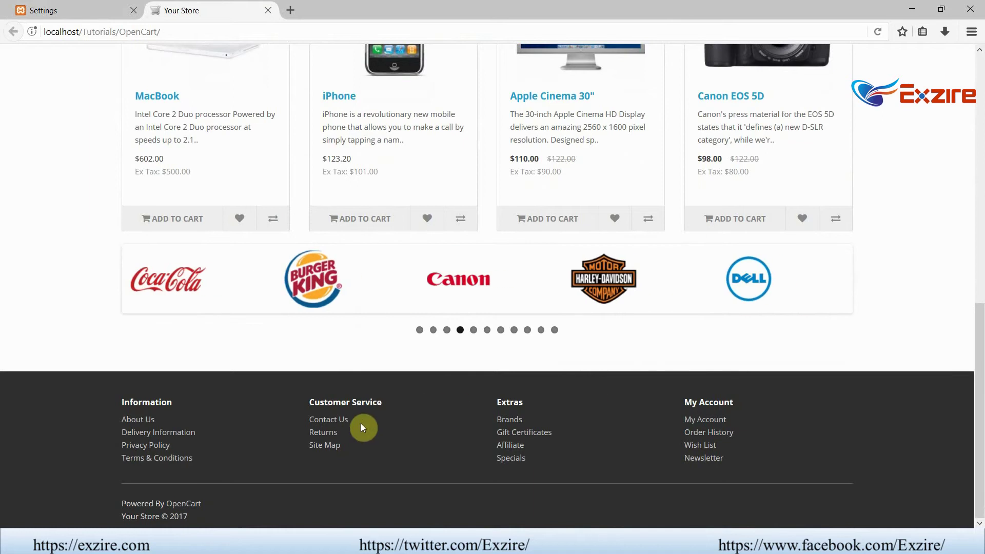
{"action": "left_click", "coordinate": [340, 419]}
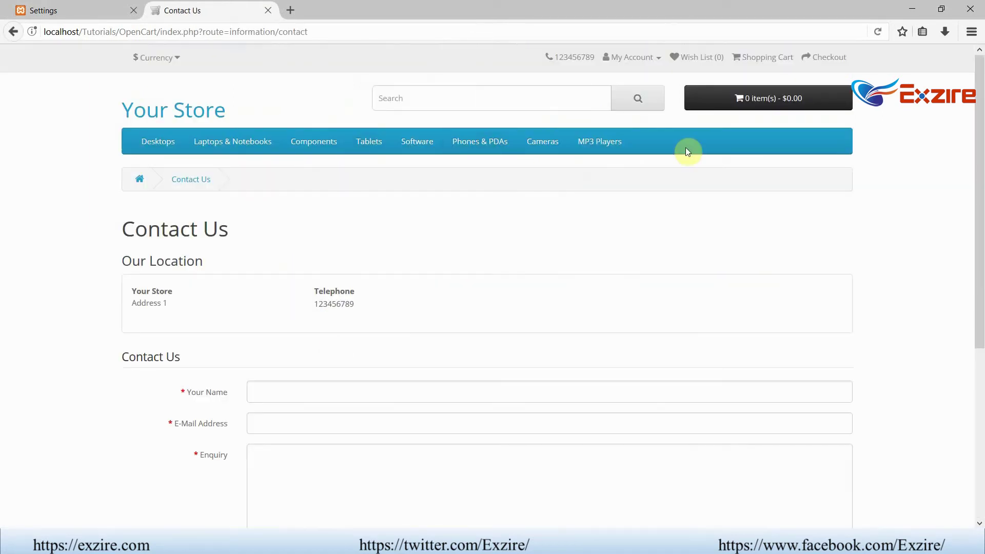
{"action": "left_click", "coordinate": [125, 3]}
- Enter the new store e-mail address and type the new telephone number
{"action": "left_click_drag", "start_coordinate": [439, 331], "coordinate": [272, 328]}
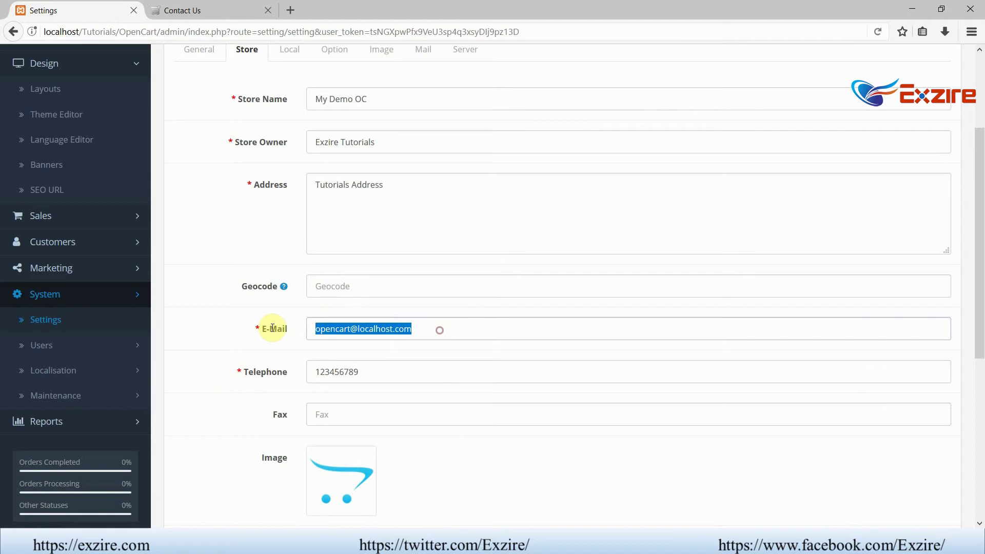
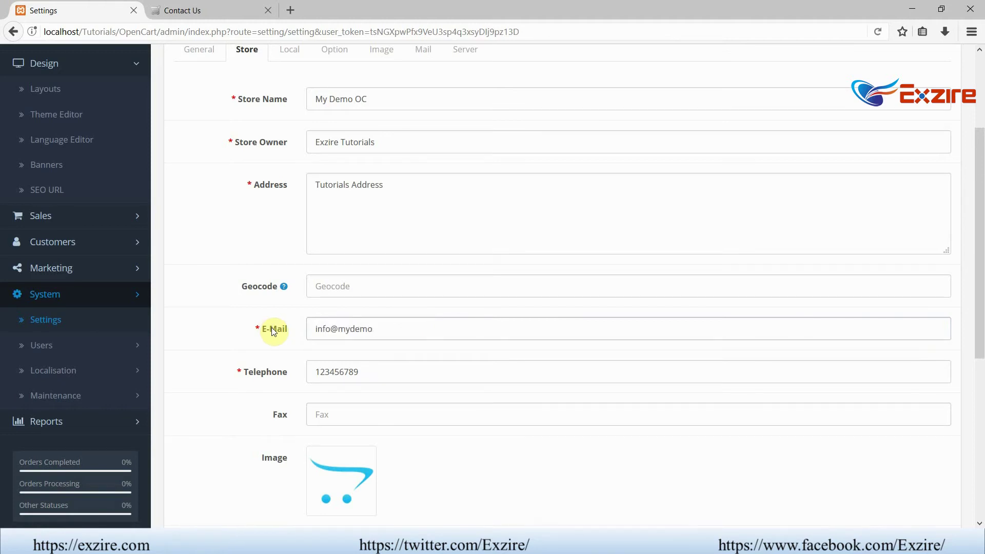
{"action": "key", "text": "Tab"}
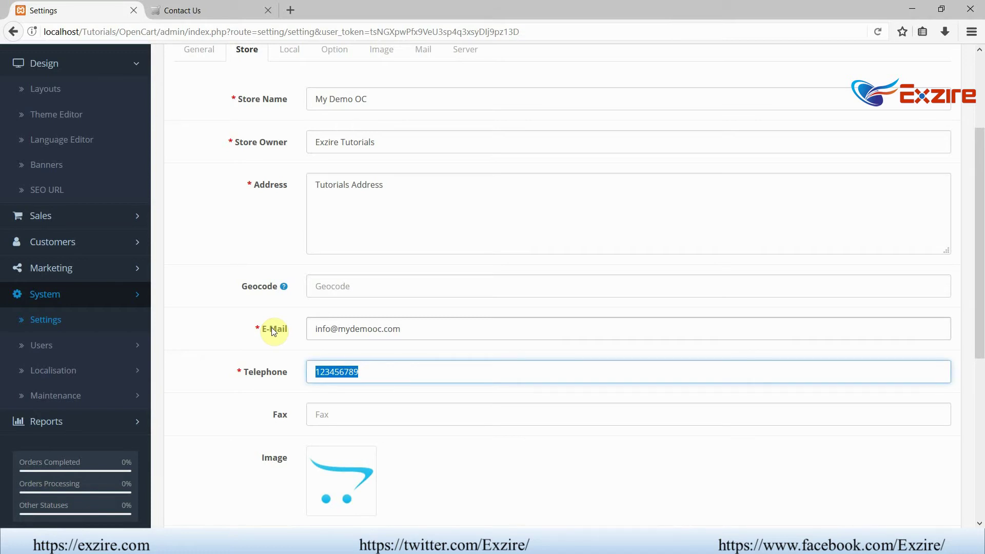
{"action": "type", "text": "998877"}
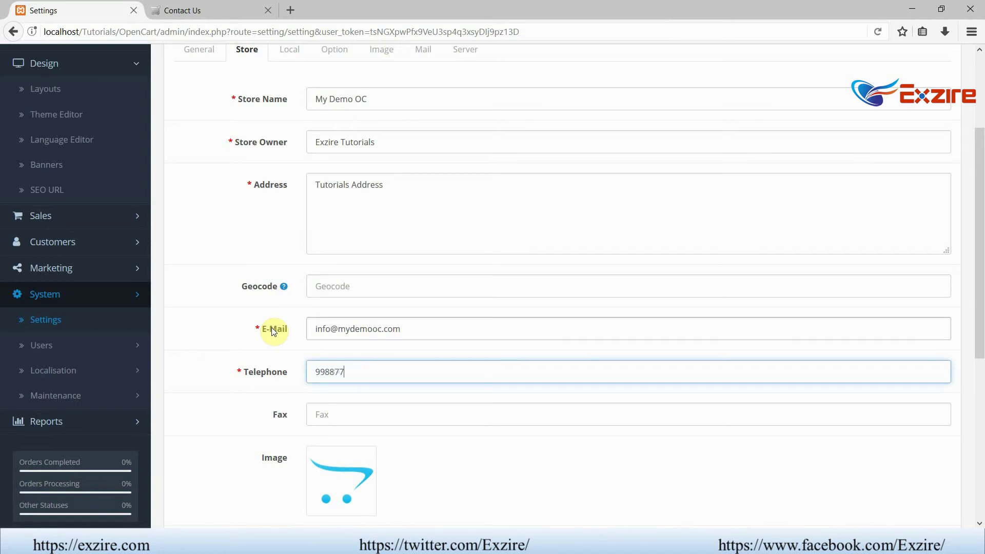
{"action": "type", "text": "6655"}
- Launch Paint from the Run prompt with mspaint
{"action": "scroll", "coordinate": [300, 346], "scroll_direction": "down", "scroll_amount": 5}
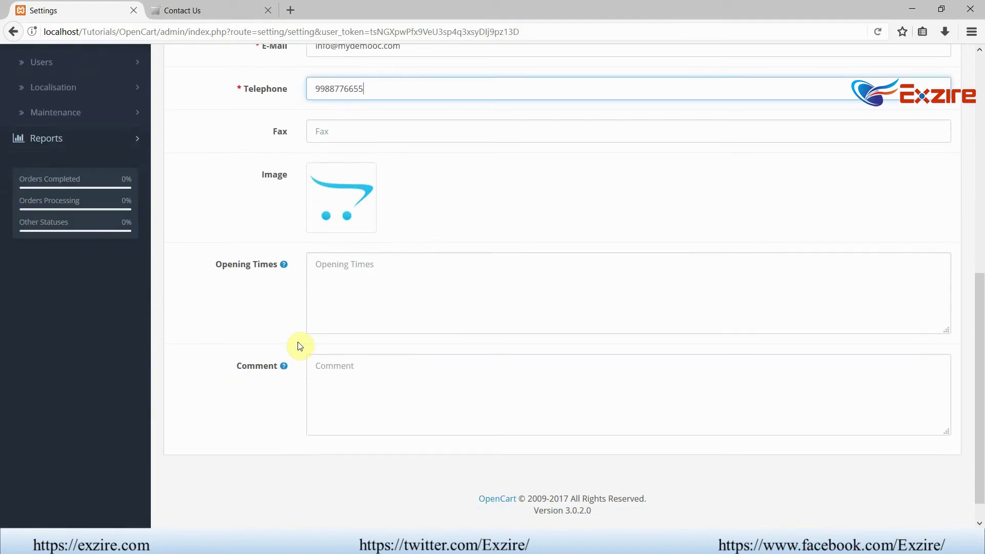
{"action": "left_click", "coordinate": [363, 212]}
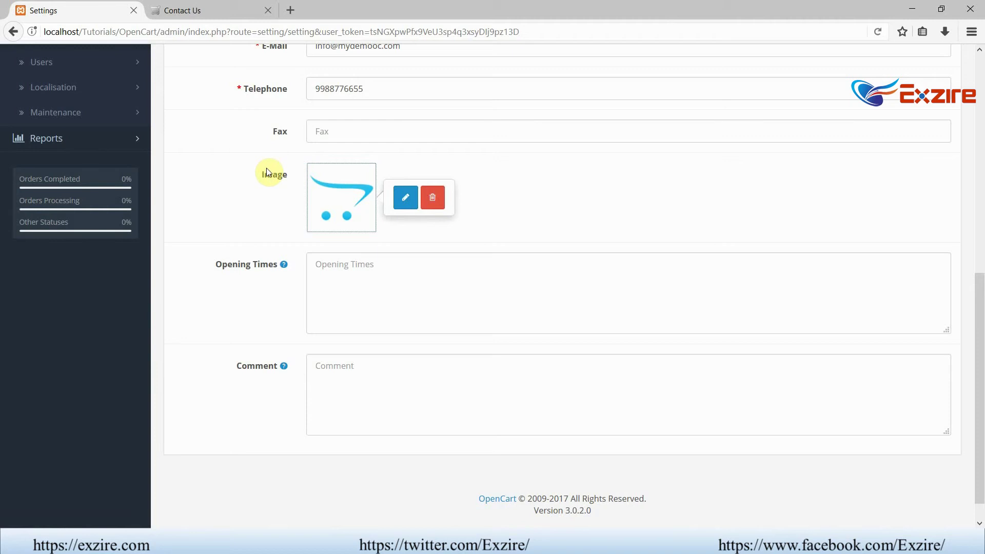
{"action": "key", "text": "super+r"}
{"action": "type", "text": "mspaint"}
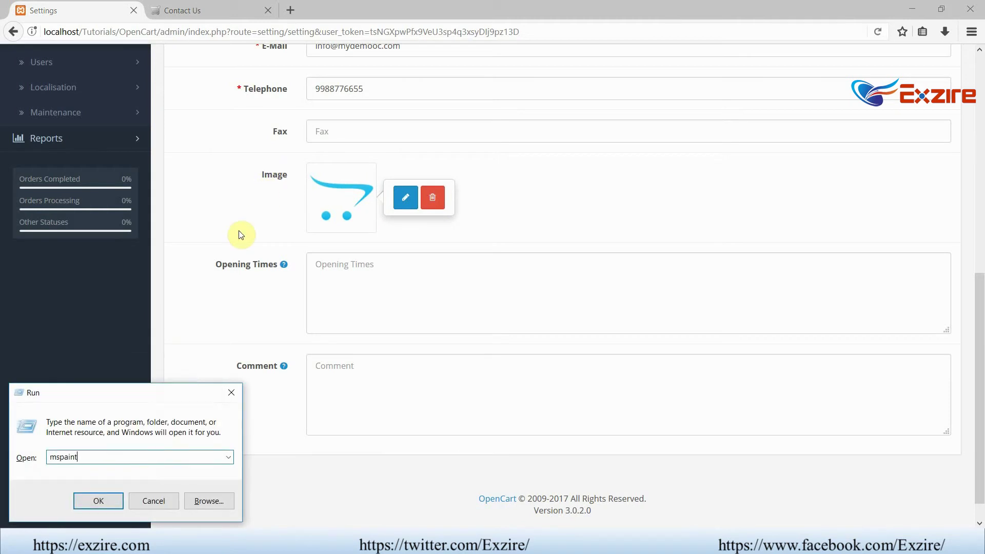
{"action": "key", "text": "Return"}
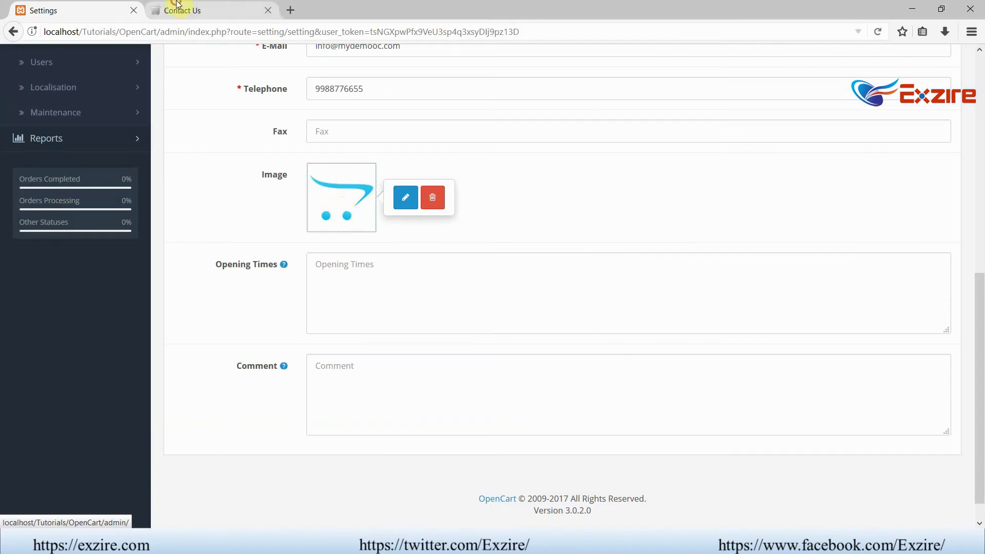
- Compare the store details on the storefront contact and home pages
{"action": "left_click", "coordinate": [200, 11]}
{"action": "mouse_move", "coordinate": [232, 142]}
{"action": "scroll", "coordinate": [236, 181], "scroll_direction": "down", "scroll_amount": 5}
{"action": "scroll", "coordinate": [226, 174], "scroll_direction": "up", "scroll_amount": 5}
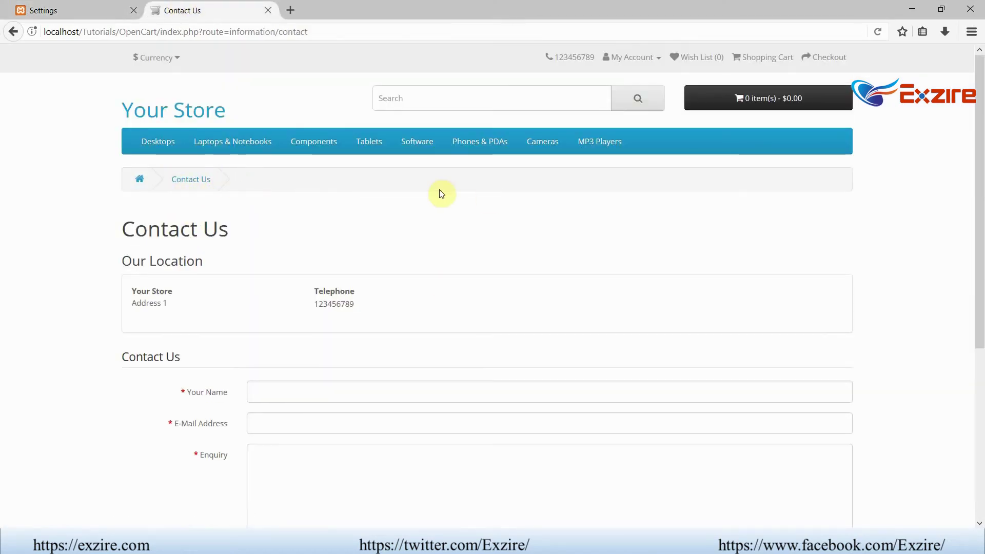
{"action": "mouse_move", "coordinate": [148, 145]}
{"action": "left_click", "coordinate": [132, 177]}
{"action": "scroll", "coordinate": [153, 205], "scroll_direction": "down", "scroll_amount": 8}
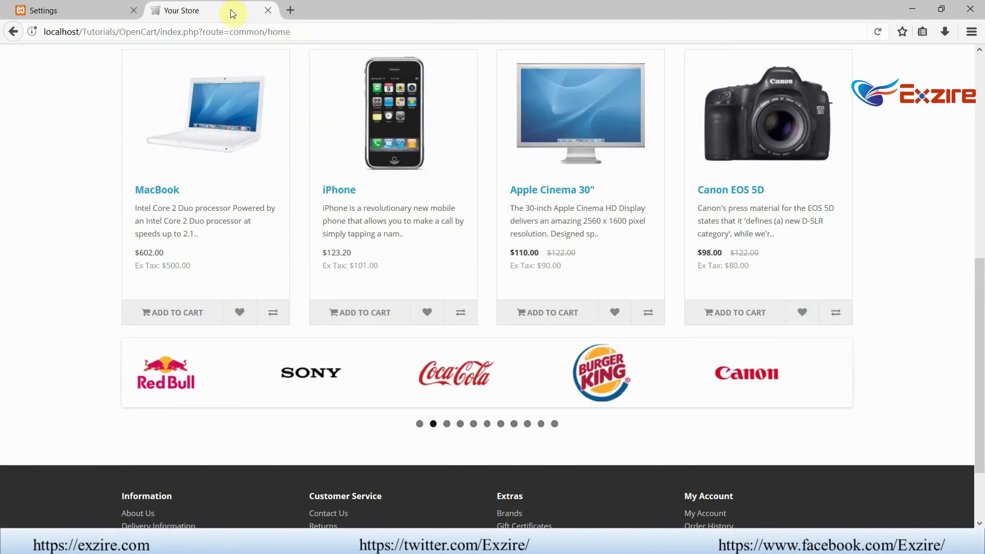
- Return to the admin Store settings and close the blank Paint window
{"action": "left_click", "coordinate": [77, 10]}
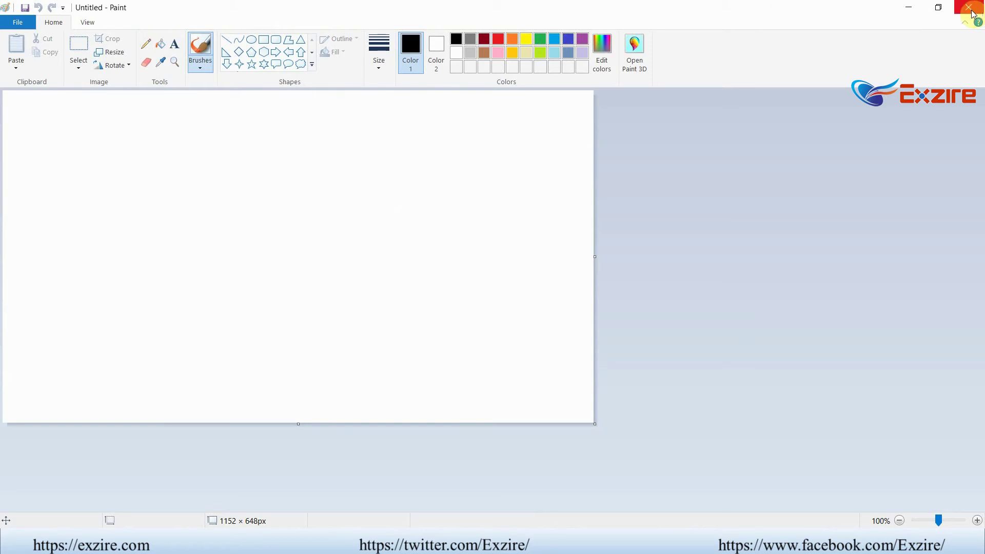
{"action": "left_click", "coordinate": [970, 9]}
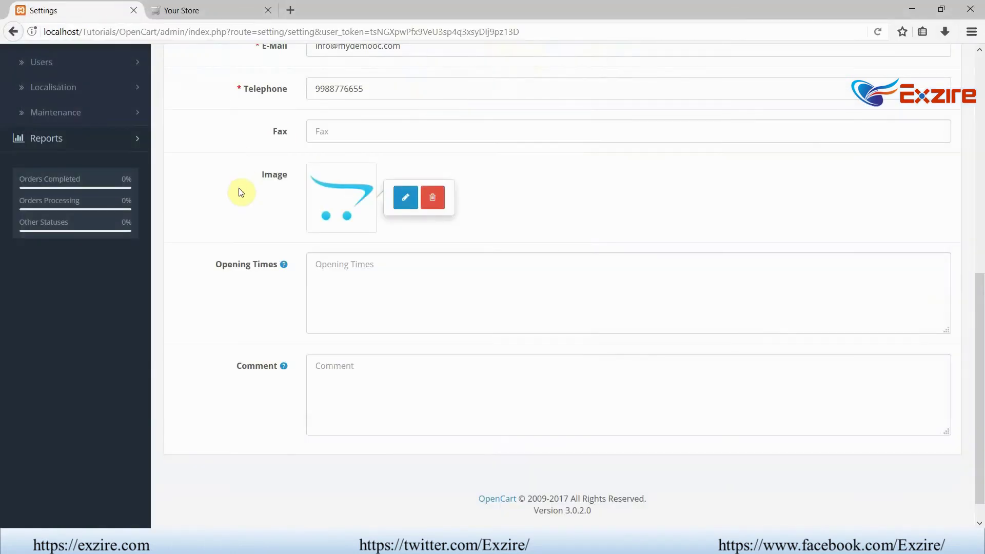
{"action": "scroll", "coordinate": [241, 192], "scroll_direction": "up", "scroll_amount": 8}
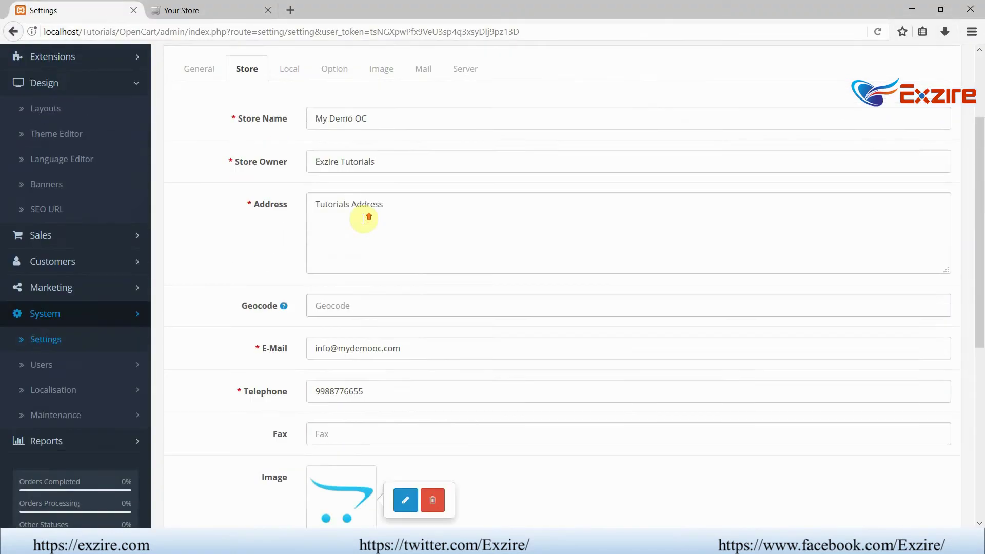
{"action": "scroll", "coordinate": [364, 219], "scroll_direction": "up", "scroll_amount": 1}
{"action": "scroll", "coordinate": [415, 261], "scroll_direction": "down", "scroll_amount": 3}
{"action": "scroll", "coordinate": [567, 264], "scroll_direction": "up", "scroll_amount": 4}
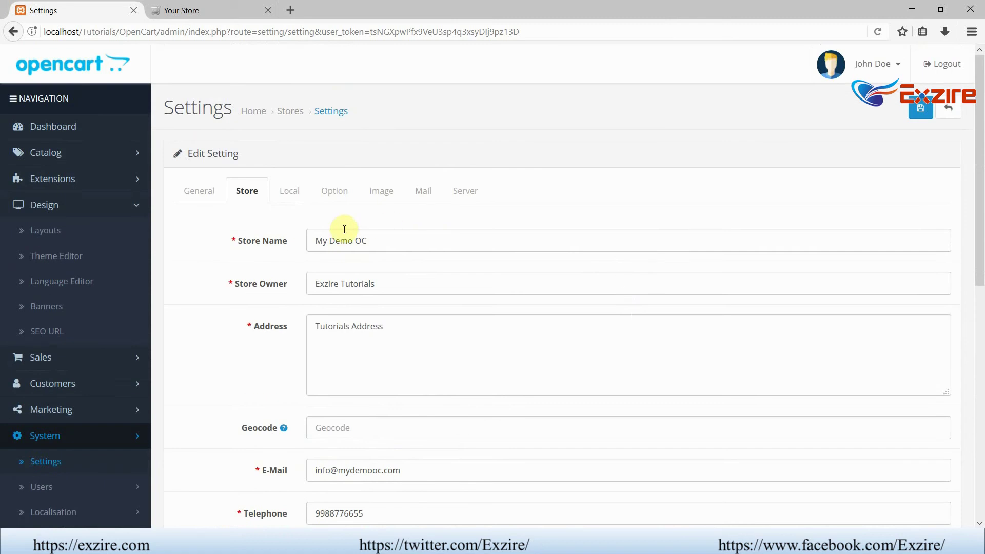
- Set the store Country to India and Region / State to Delhi
{"action": "left_click", "coordinate": [280, 195]}
{"action": "left_click", "coordinate": [417, 246]}
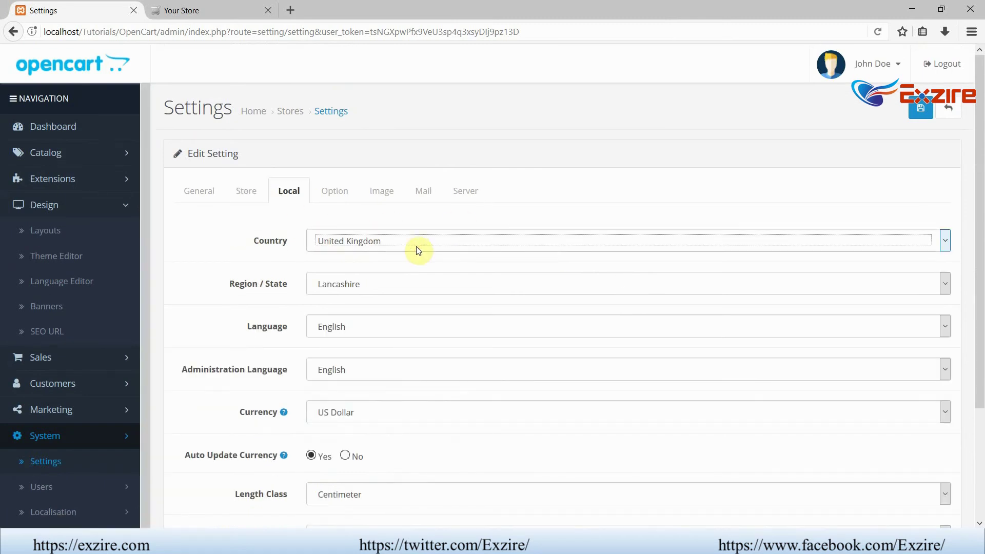
{"action": "type", "text": "India"}
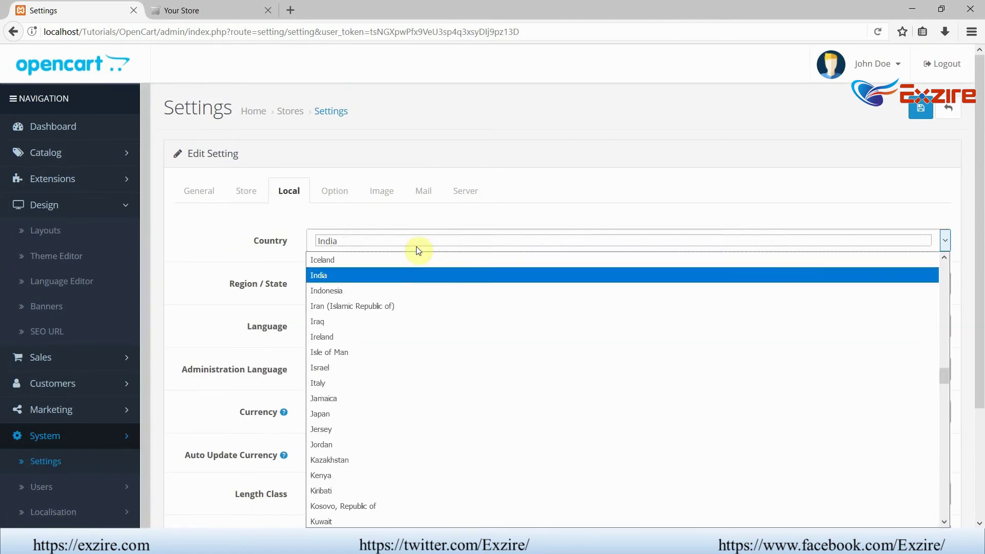
{"action": "key", "text": "Return"}
{"action": "left_click", "coordinate": [415, 285]}
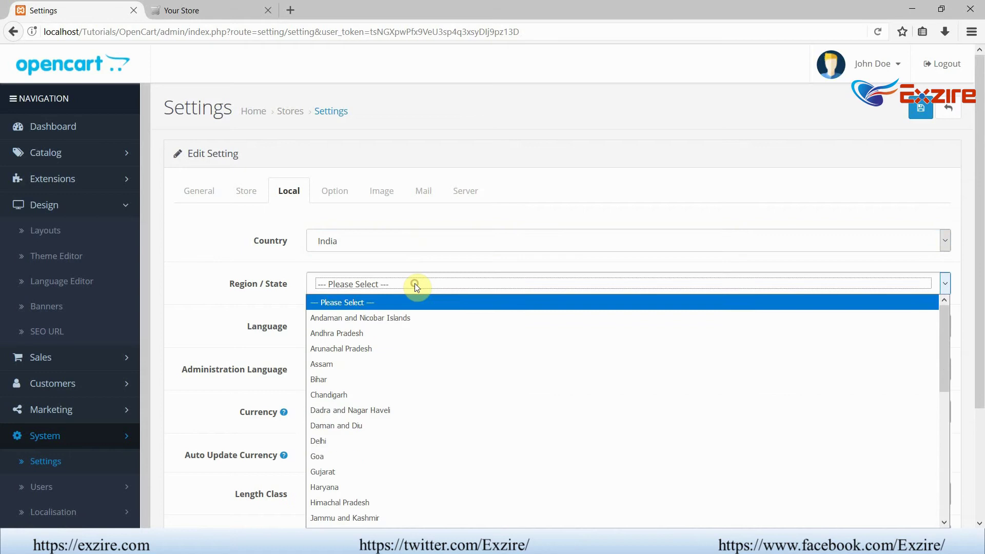
{"action": "type", "text": "Delhi"}
{"action": "key", "text": "Return"}
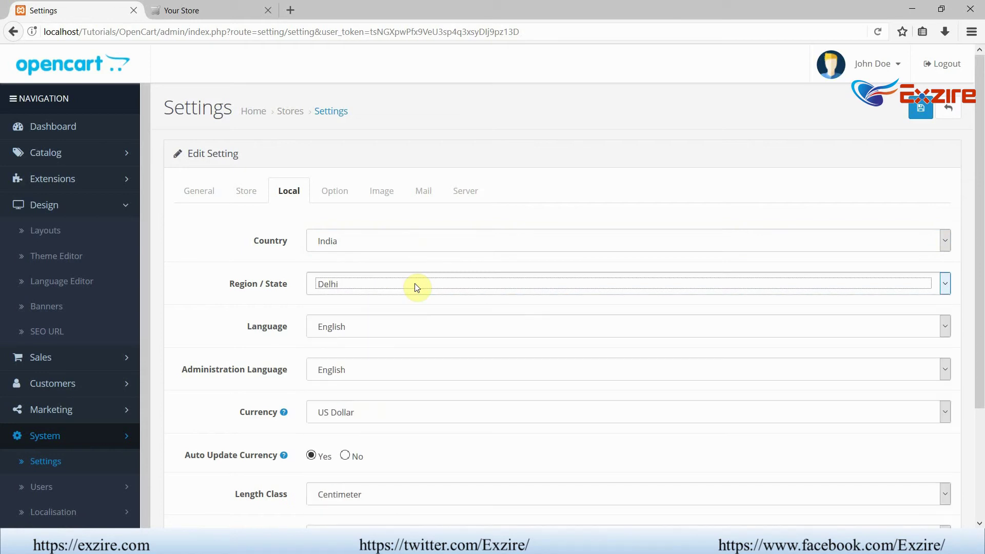
{"action": "key", "text": "Tab"}
{"action": "key", "text": "Tab"}
- Keep US Dollar currency, Centimeter length class and Kilogram weight class
{"action": "scroll", "coordinate": [417, 286], "scroll_direction": "down", "scroll_amount": 2}
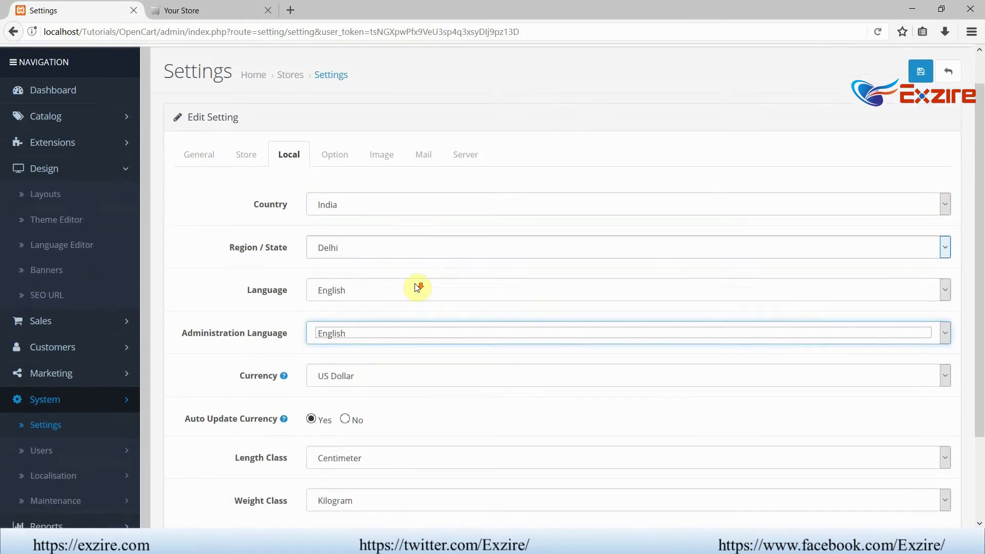
{"action": "left_click", "coordinate": [357, 342]}
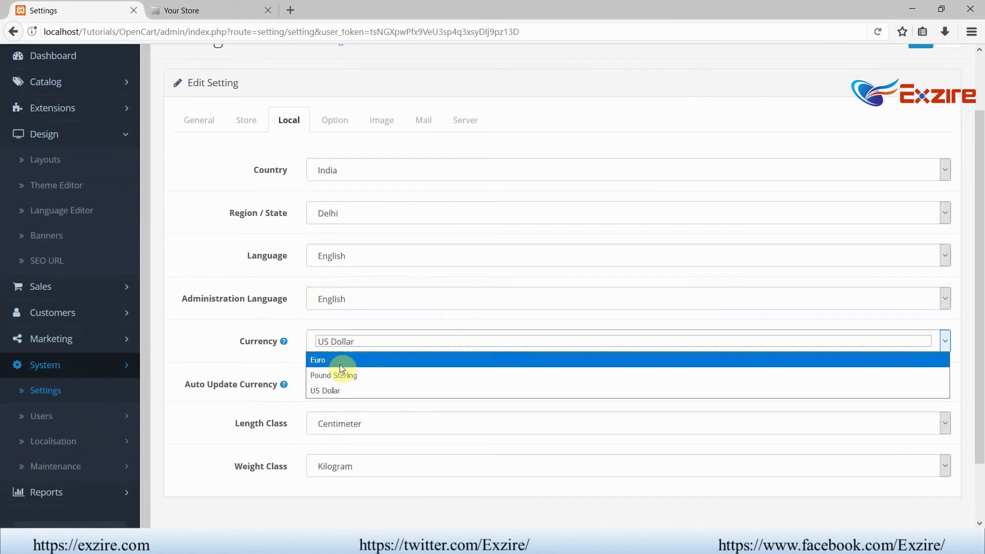
{"action": "left_click", "coordinate": [225, 328]}
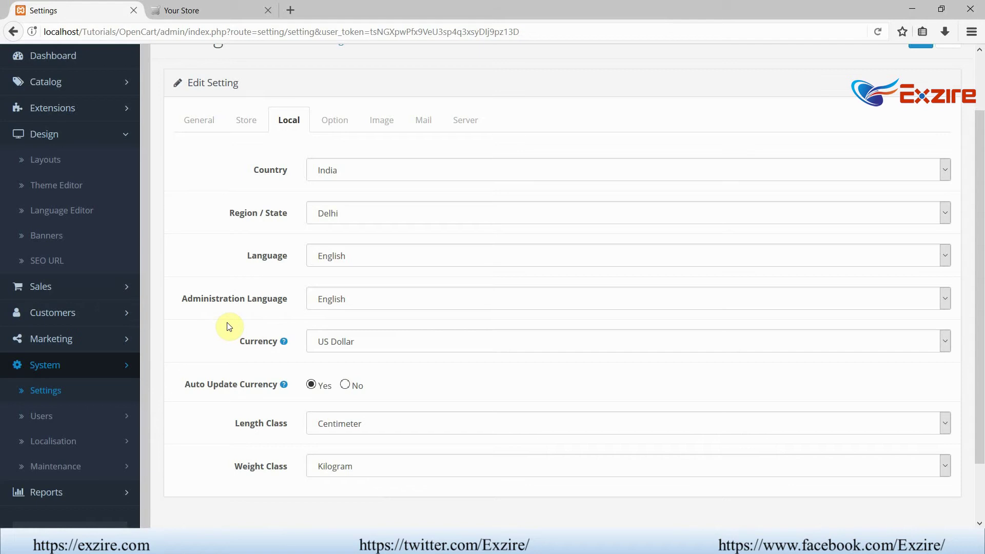
{"action": "scroll", "coordinate": [238, 325], "scroll_direction": "down", "scroll_amount": 2}
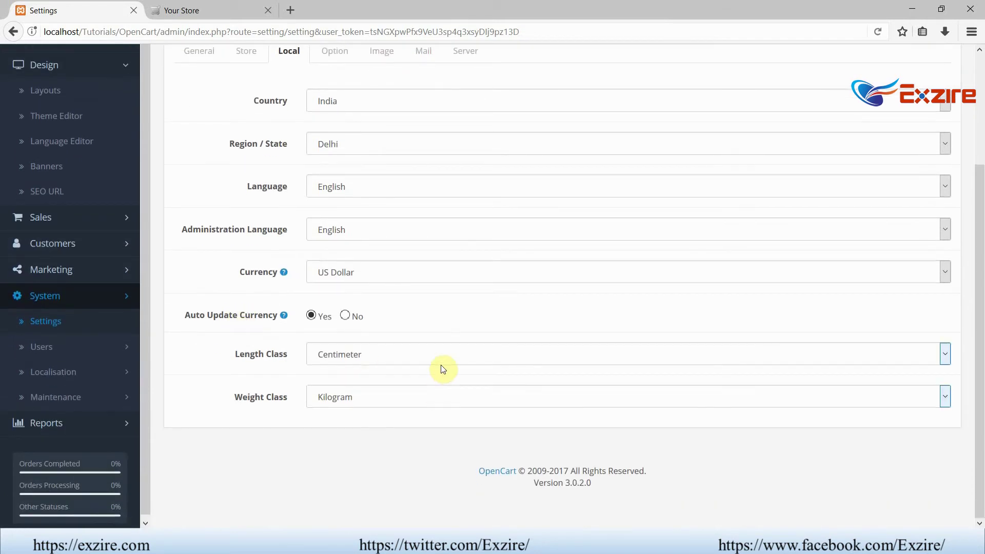
{"action": "left_click", "coordinate": [398, 354]}
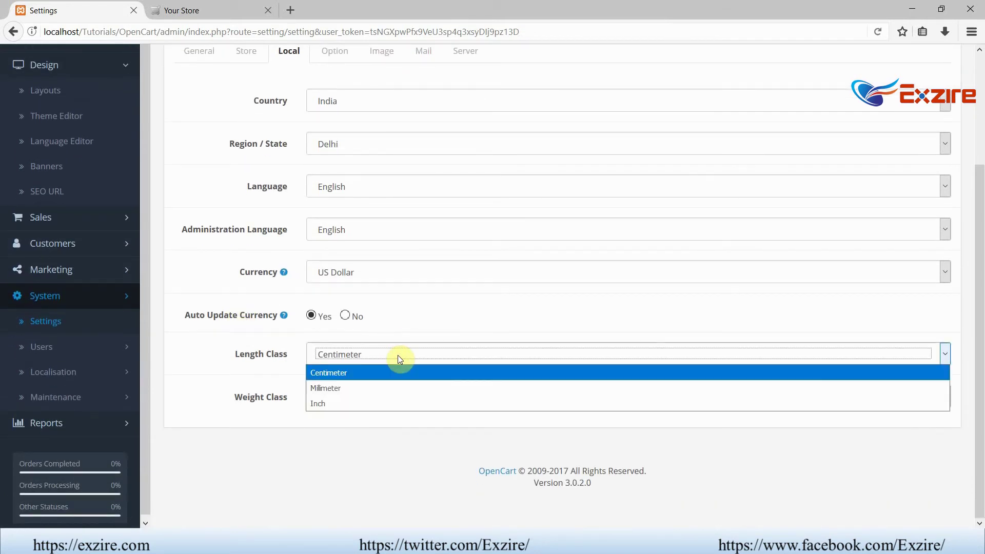
{"action": "left_click", "coordinate": [279, 424]}
{"action": "left_click", "coordinate": [342, 400]}
{"action": "left_click", "coordinate": [341, 399]}
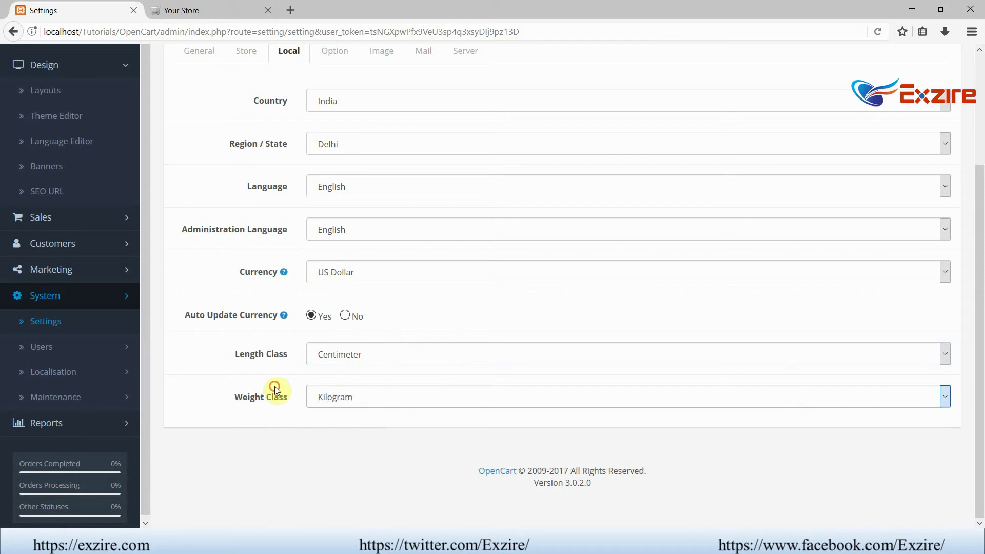
{"action": "scroll", "coordinate": [280, 379], "scroll_direction": "up", "scroll_amount": 4}
{"action": "left_click", "coordinate": [334, 193]}
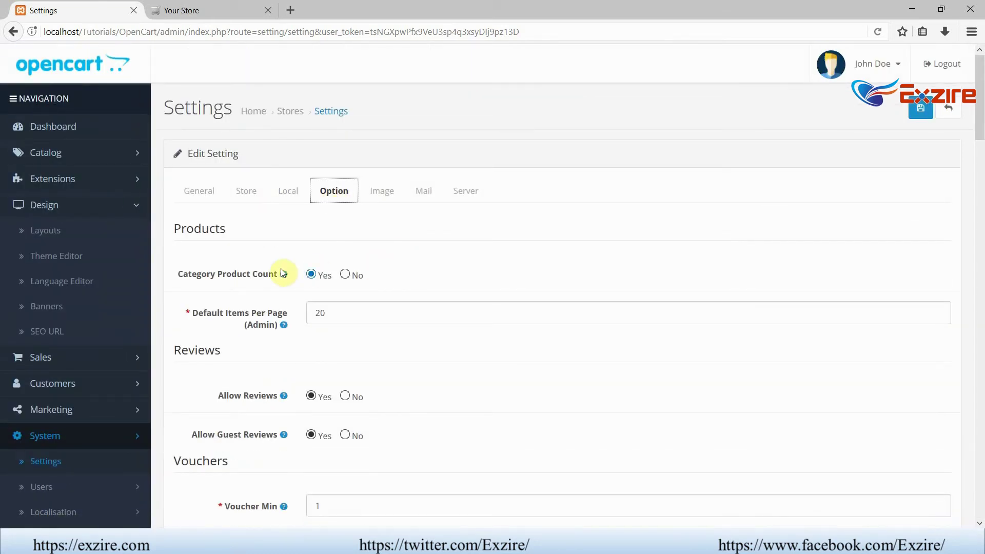
{"action": "left_click", "coordinate": [182, 7]}
{"action": "scroll", "coordinate": [386, 220], "scroll_direction": "up", "scroll_amount": 10}
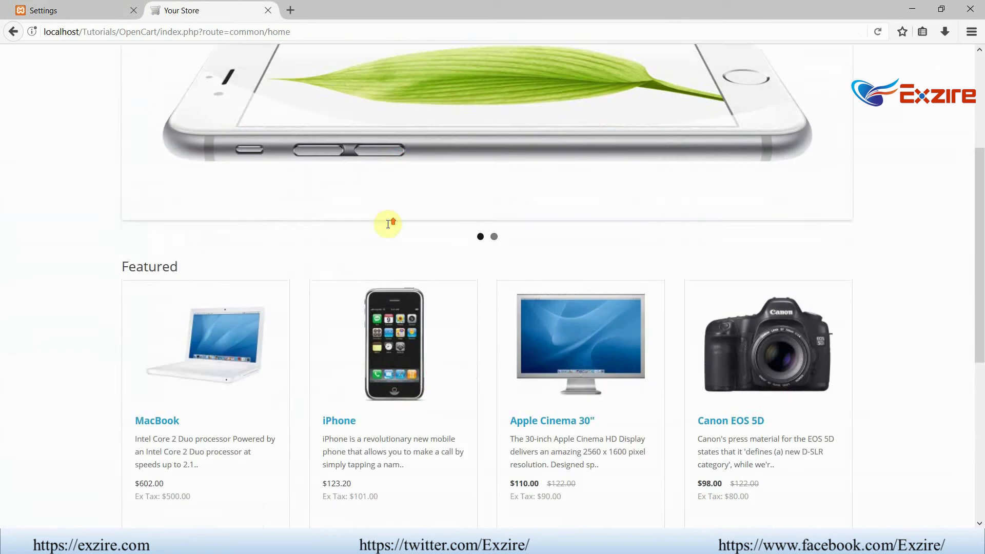
{"action": "mouse_move", "coordinate": [229, 137]}
{"action": "mouse_move", "coordinate": [159, 141]}
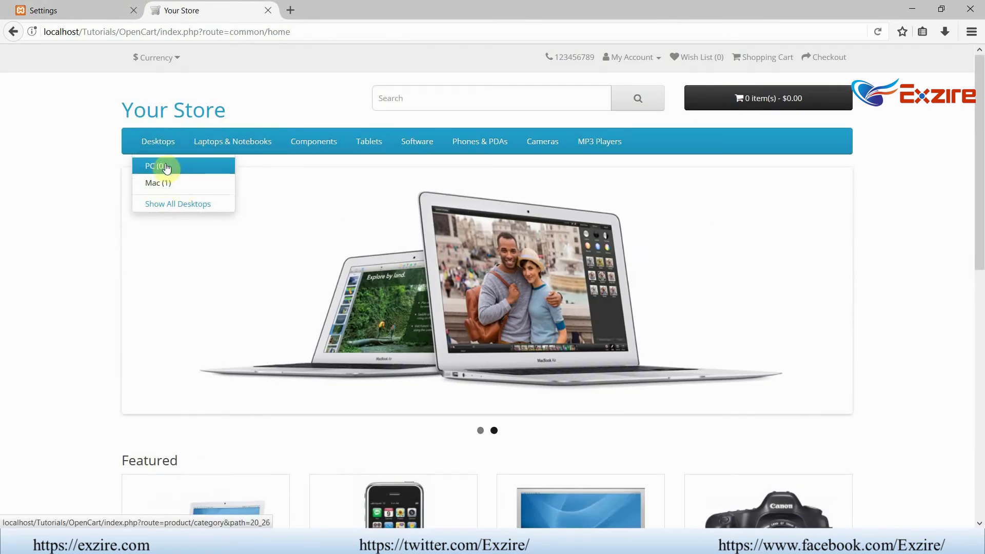
{"action": "mouse_move", "coordinate": [315, 139]}
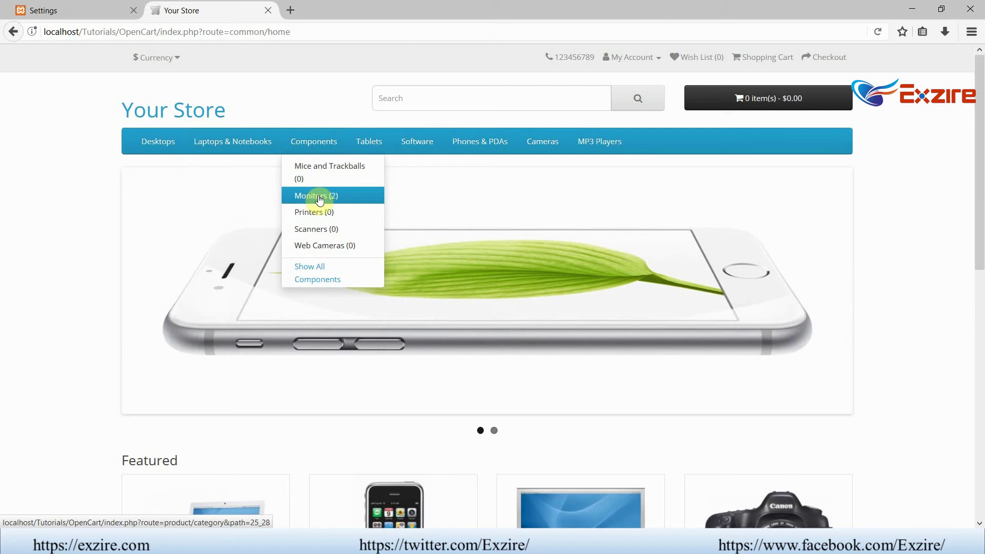
{"action": "mouse_move", "coordinate": [595, 139]}
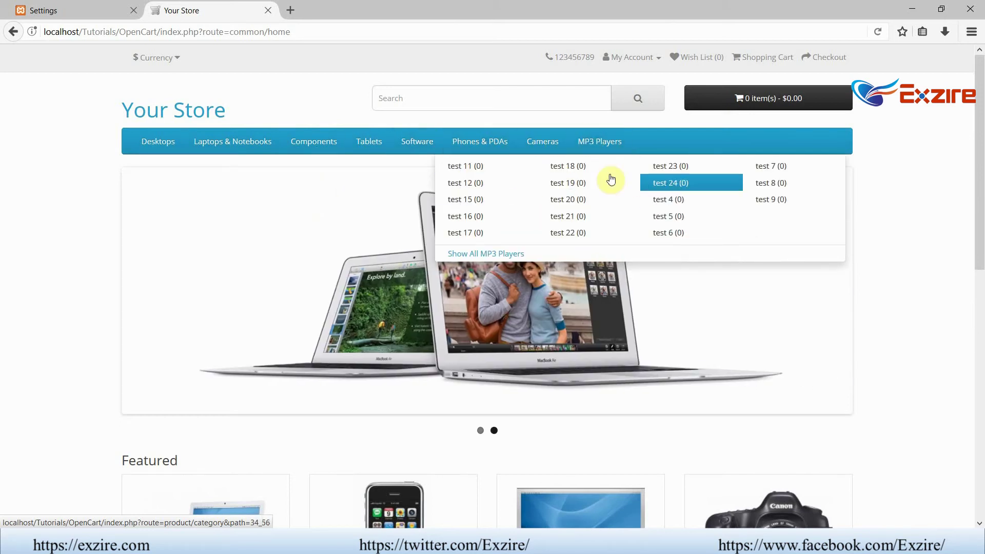
{"action": "left_click", "coordinate": [70, 11]}
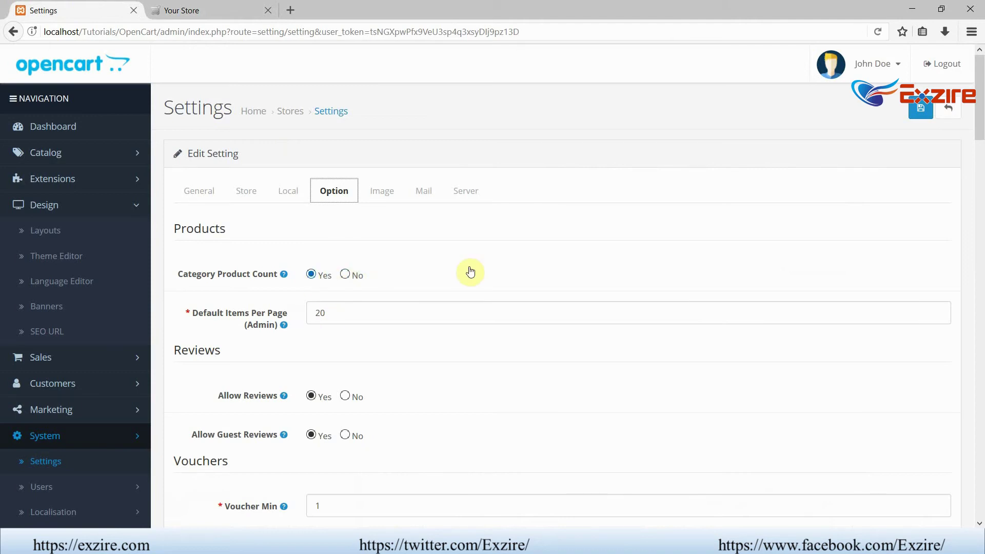
{"action": "scroll", "coordinate": [492, 266], "scroll_direction": "down", "scroll_amount": 2}
{"action": "double_click", "coordinate": [332, 245]}
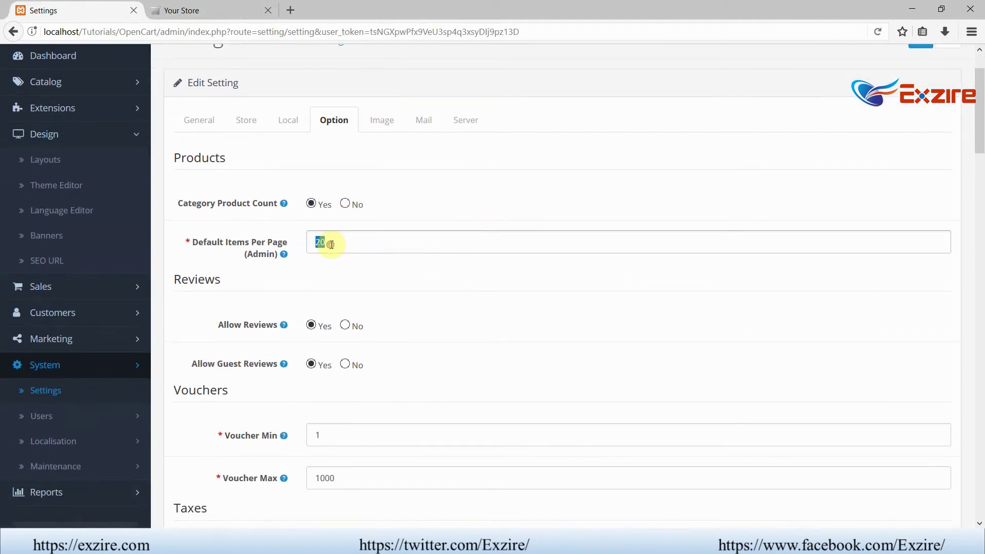
{"action": "scroll", "coordinate": [458, 236], "scroll_direction": "down", "scroll_amount": 4}
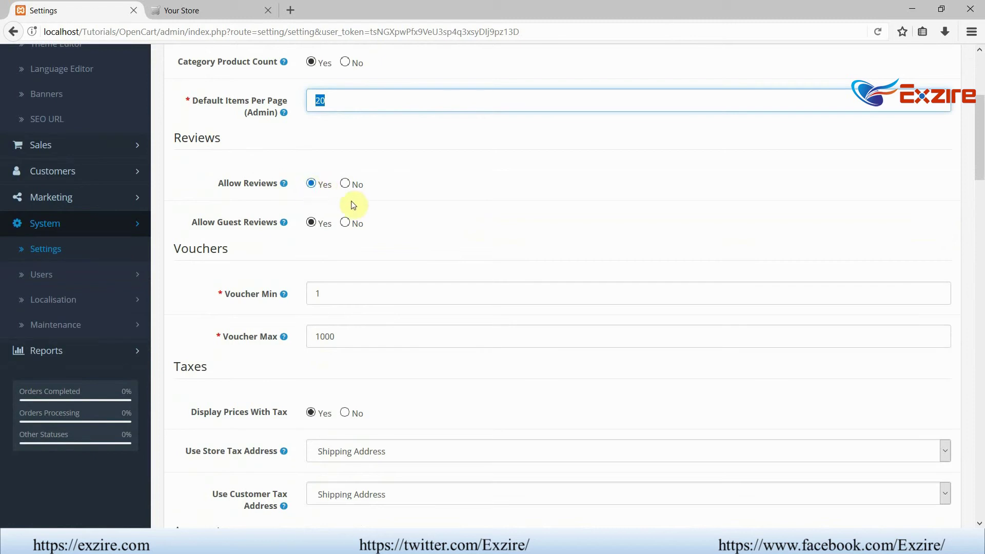
{"action": "left_click", "coordinate": [345, 223]}
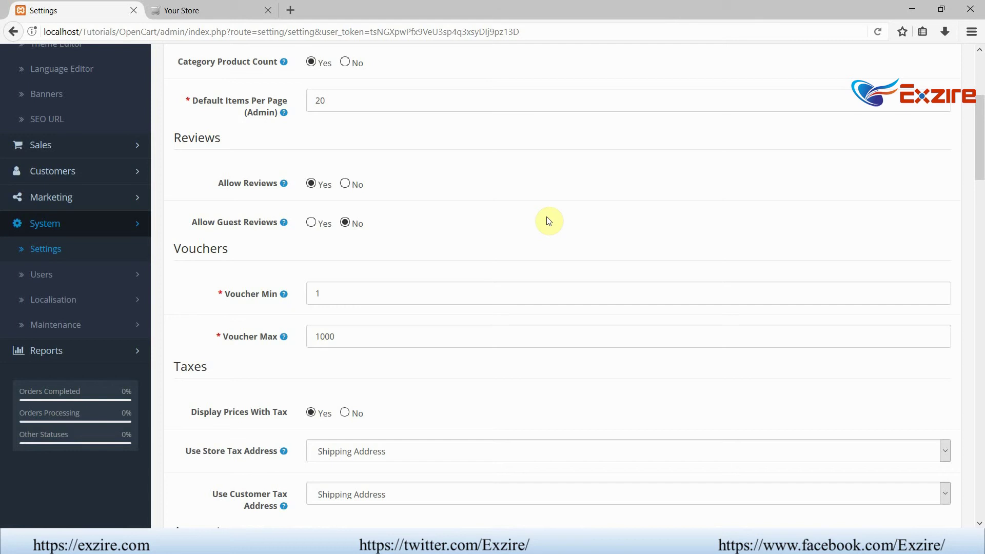
{"action": "scroll", "coordinate": [548, 221], "scroll_direction": "down", "scroll_amount": 4}
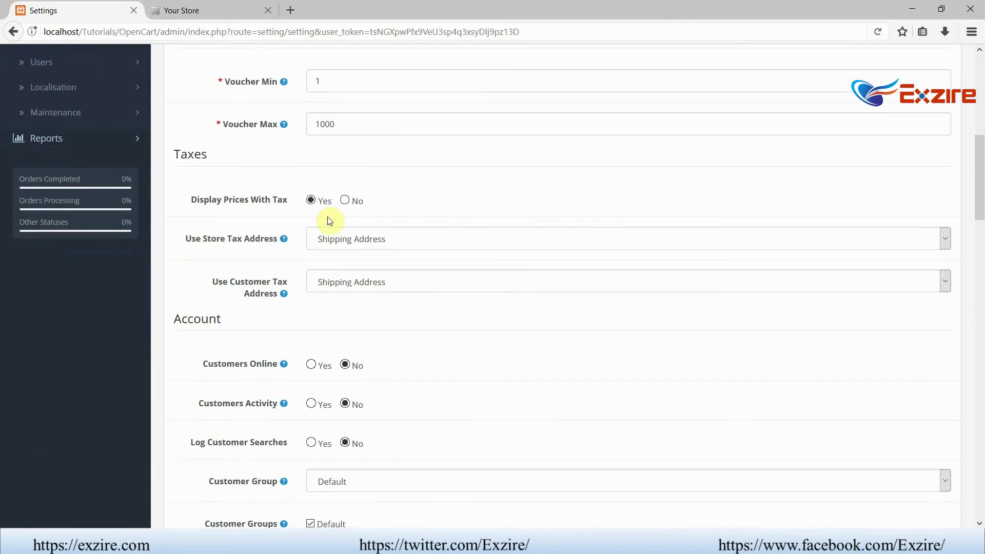
{"action": "left_click", "coordinate": [358, 239]}
{"action": "left_click", "coordinate": [357, 239]}
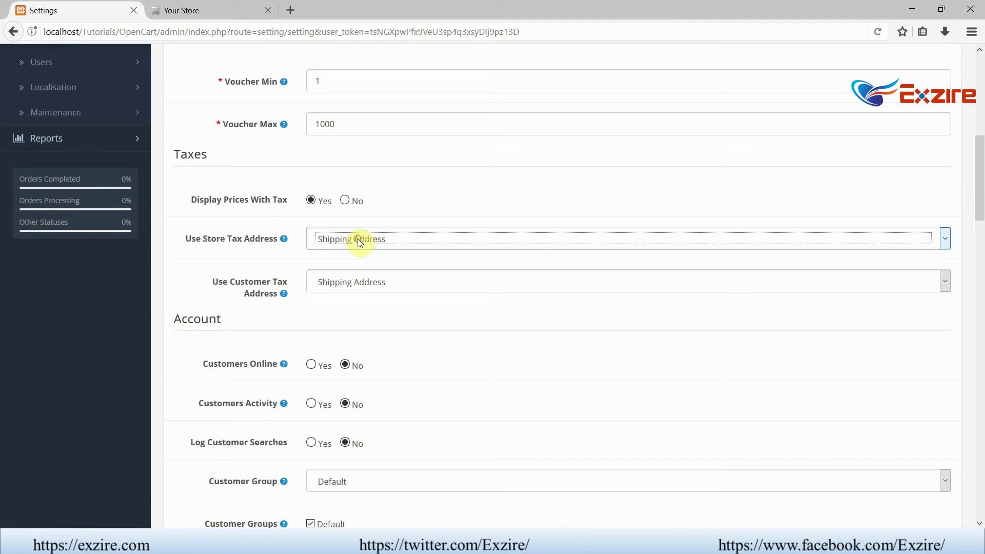
{"action": "left_click", "coordinate": [358, 239]}
{"action": "left_click", "coordinate": [358, 239]}
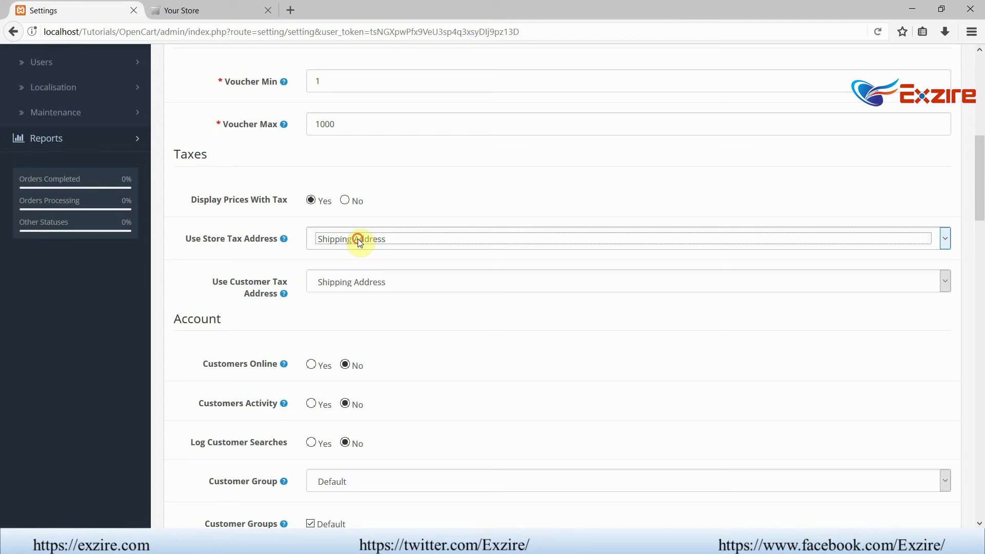
{"action": "left_click", "coordinate": [349, 282]}
{"action": "left_click", "coordinate": [346, 281]}
- Set Customers Activity and Log Customer Searches to Yes
{"action": "scroll", "coordinate": [436, 356], "scroll_direction": "down", "scroll_amount": 3}
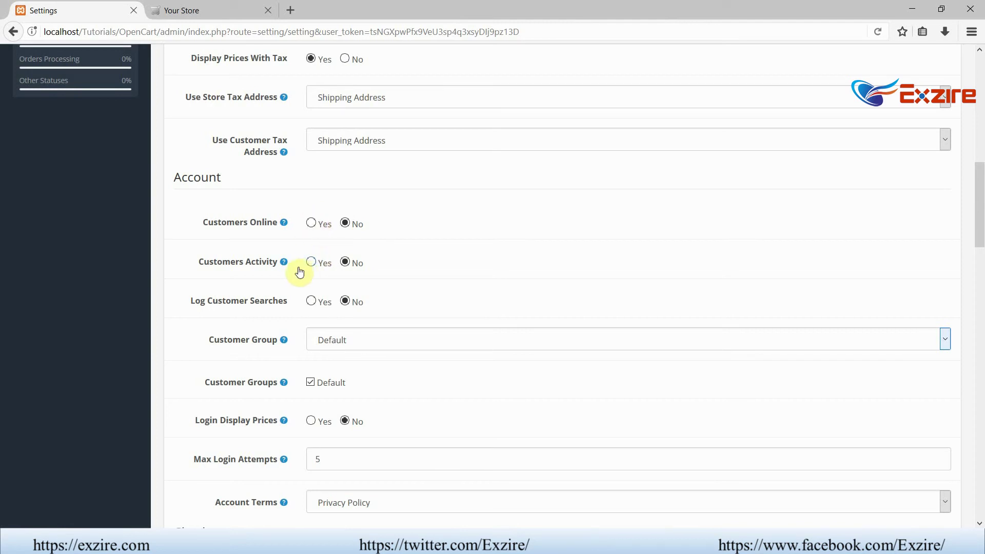
{"action": "mouse_move", "coordinate": [283, 265]}
{"action": "left_click", "coordinate": [312, 263]}
{"action": "left_click", "coordinate": [312, 301]}
{"action": "left_click_drag", "start_coordinate": [208, 301], "coordinate": [285, 303]}
{"action": "left_click", "coordinate": [452, 310]}
- Leave the Customer Group as Default in the Account options
{"action": "key", "text": "alt+Tab"}
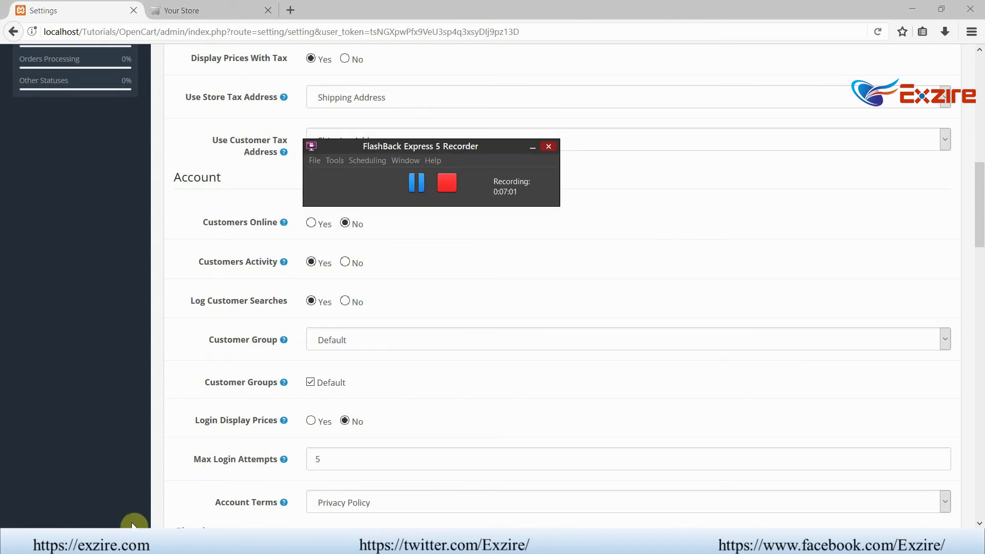
{"action": "left_click", "coordinate": [416, 183]}
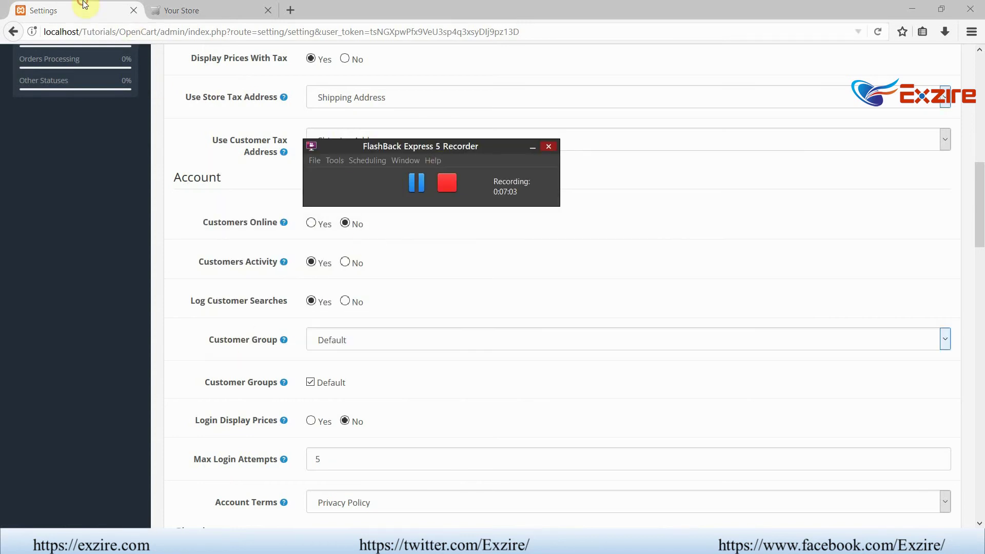
{"action": "left_click", "coordinate": [84, 4]}
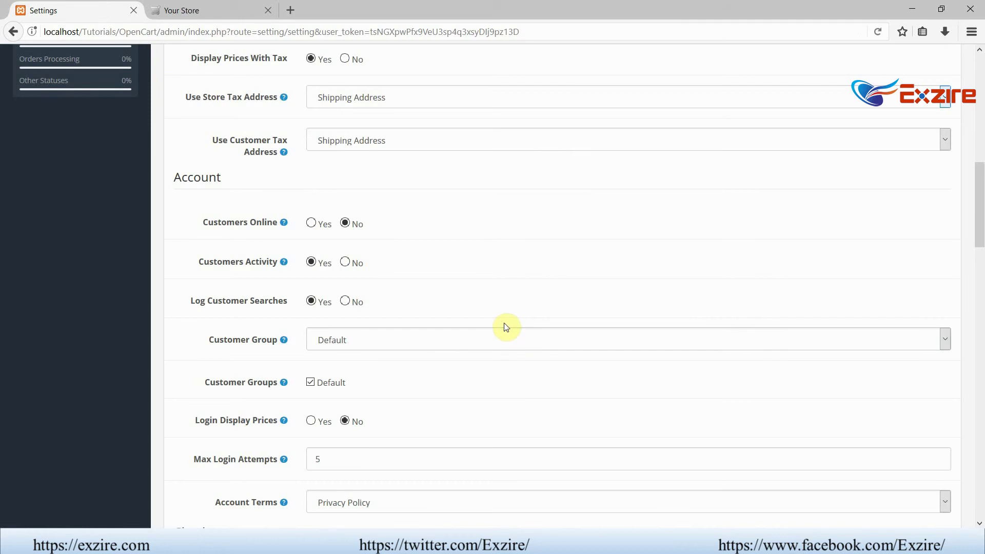
{"action": "scroll", "coordinate": [503, 325], "scroll_direction": "down", "scroll_amount": 3}
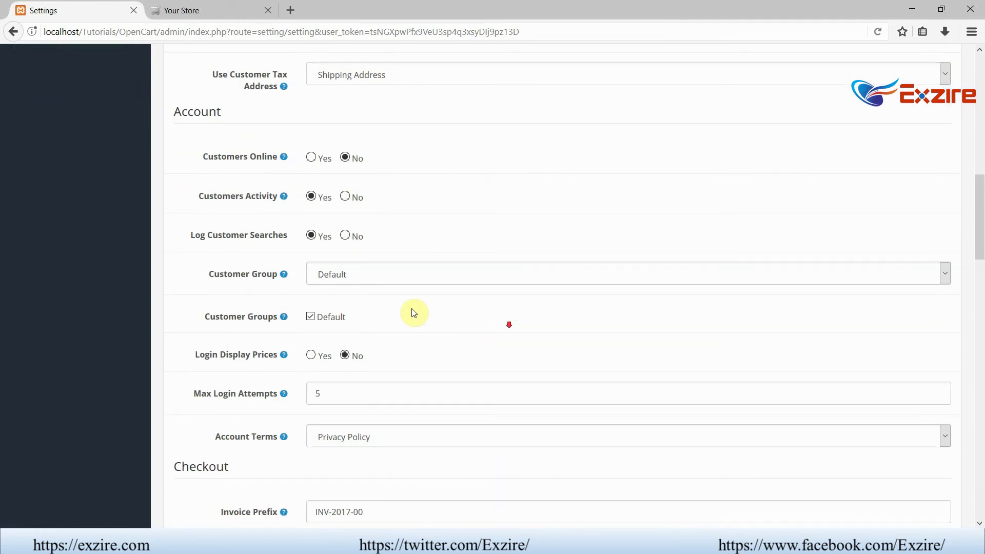
{"action": "left_click", "coordinate": [417, 270]}
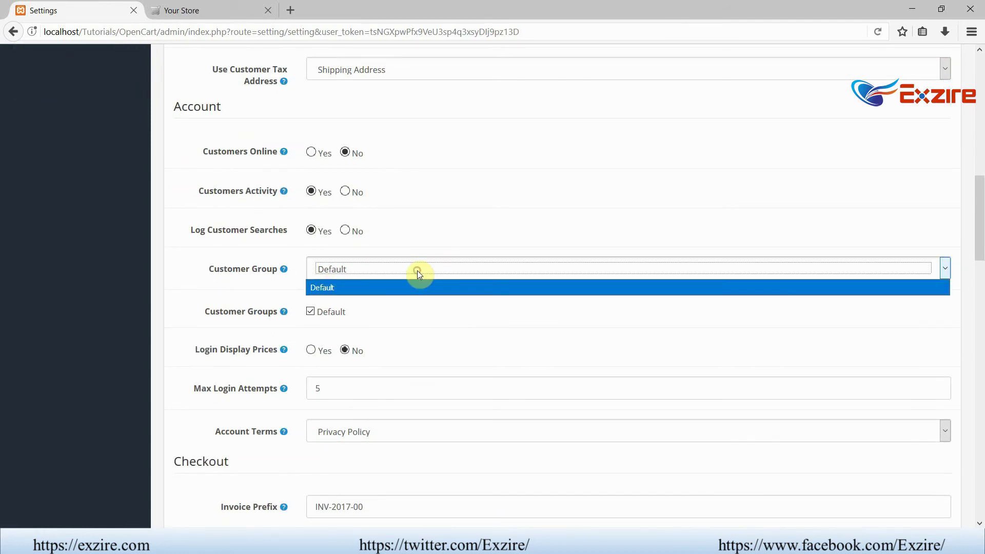
{"action": "left_click", "coordinate": [417, 270]}
{"action": "left_click", "coordinate": [487, 314]}
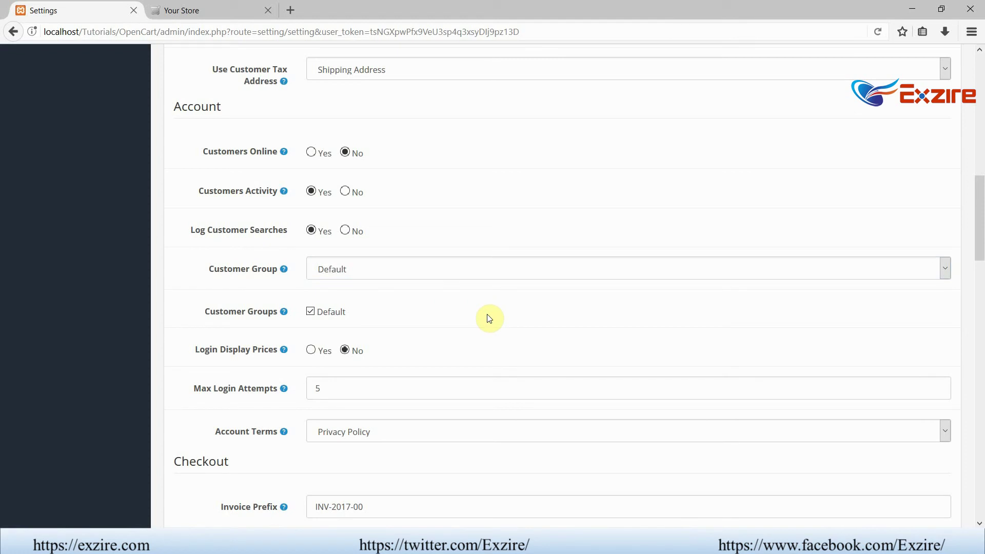
{"action": "scroll", "coordinate": [487, 315], "scroll_direction": "down", "scroll_amount": 6}
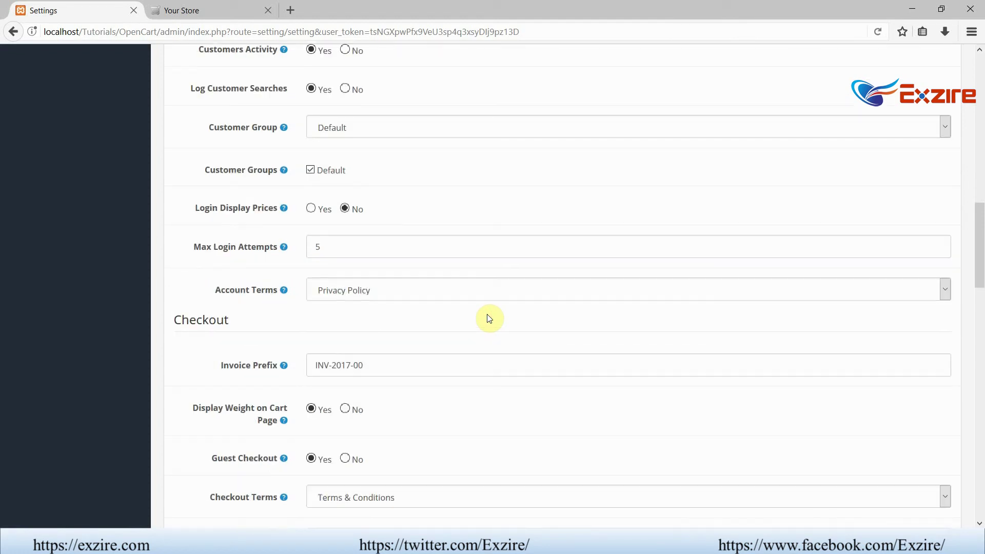
{"action": "scroll", "coordinate": [489, 318], "scroll_direction": "down", "scroll_amount": 3}
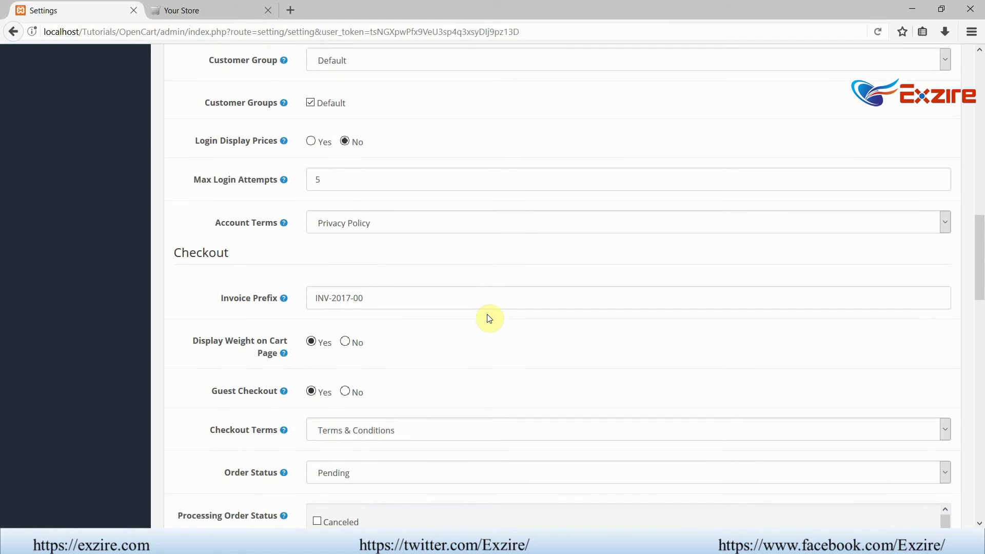
{"action": "scroll", "coordinate": [490, 318], "scroll_direction": "down", "scroll_amount": 10}
{"action": "scroll", "coordinate": [489, 318], "scroll_direction": "up", "scroll_amount": 20}
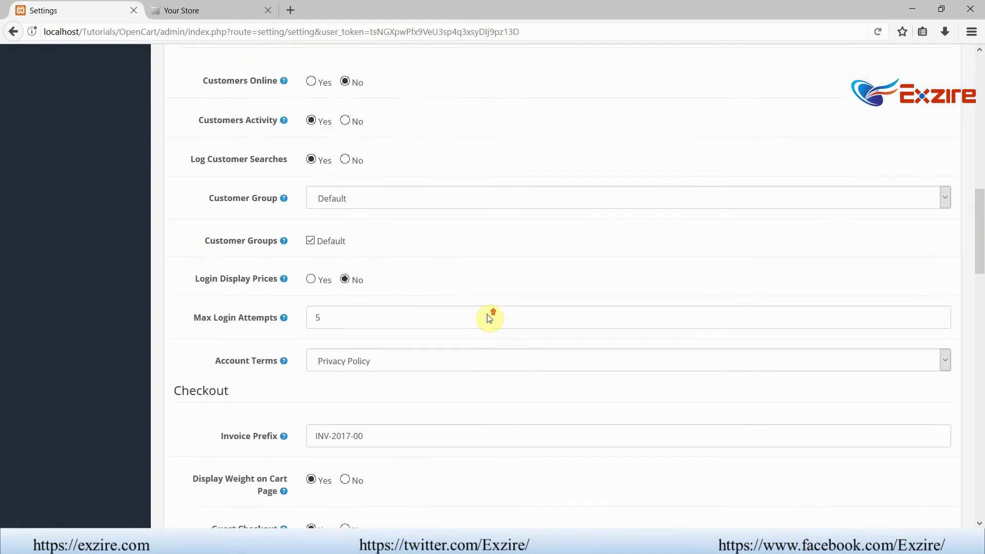
{"action": "scroll", "coordinate": [487, 315], "scroll_direction": "down", "scroll_amount": 16}
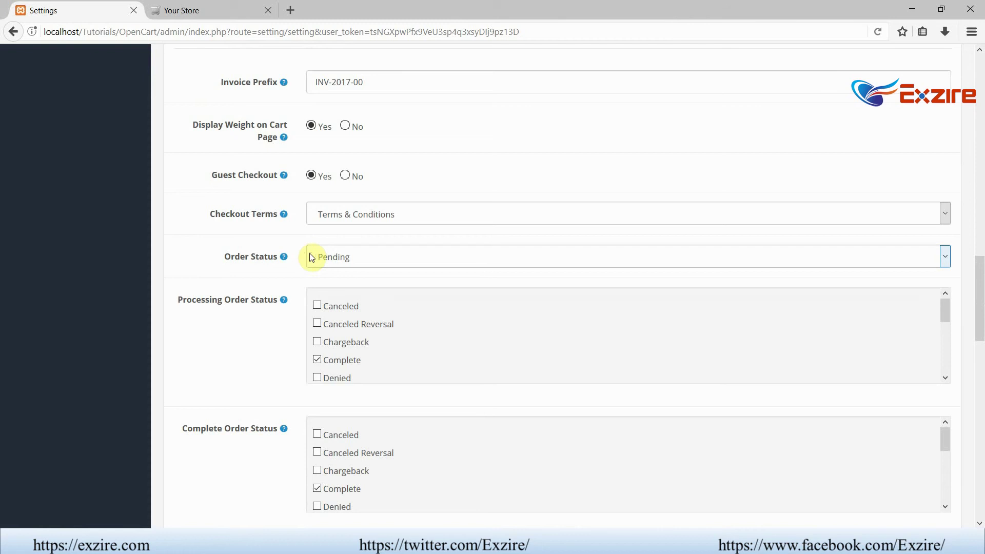
{"action": "left_click", "coordinate": [382, 257]}
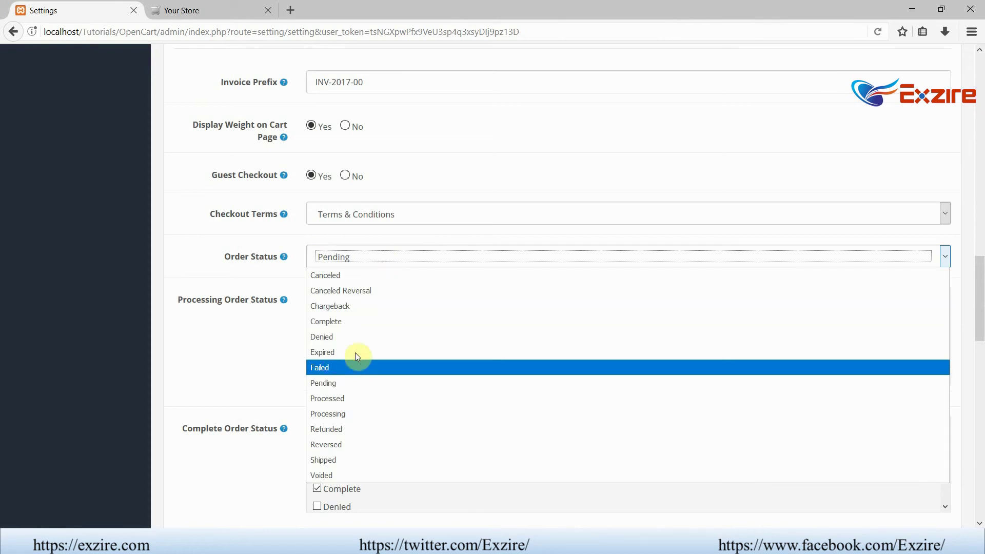
{"action": "left_click", "coordinate": [217, 240]}
{"action": "left_click", "coordinate": [338, 208]}
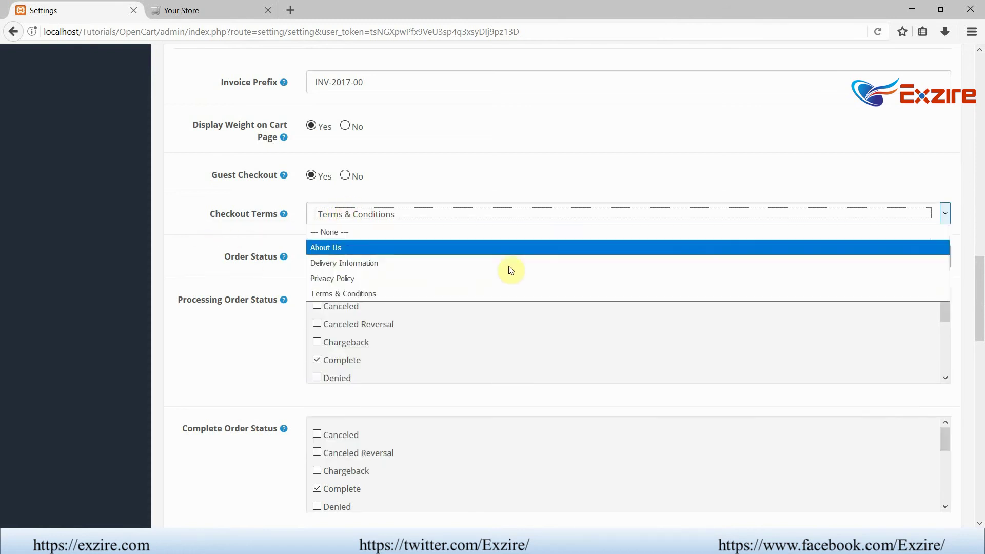
{"action": "left_click", "coordinate": [229, 235]}
{"action": "scroll", "coordinate": [229, 235], "scroll_direction": "down", "scroll_amount": 4}
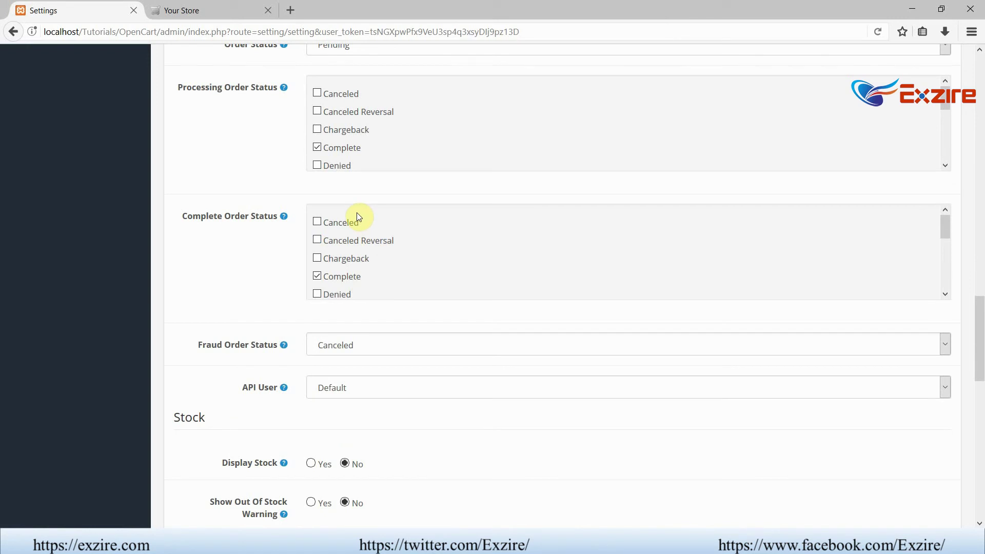
{"action": "scroll", "coordinate": [358, 215], "scroll_direction": "down", "scroll_amount": 8}
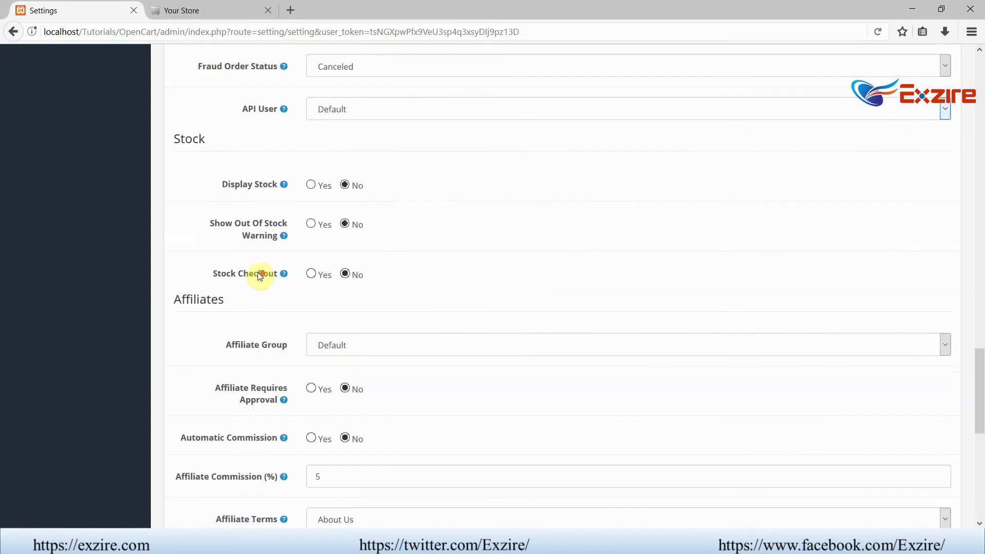
{"action": "scroll", "coordinate": [260, 276], "scroll_direction": "down", "scroll_amount": 2}
{"action": "scroll", "coordinate": [260, 276], "scroll_direction": "down", "scroll_amount": 6}
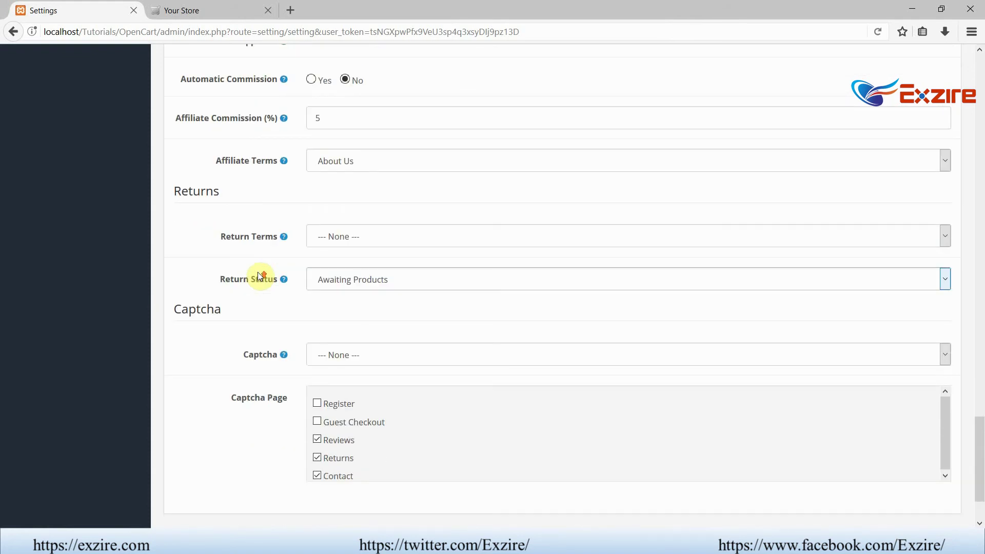
{"action": "scroll", "coordinate": [257, 276], "scroll_direction": "up", "scroll_amount": 20}
{"action": "scroll", "coordinate": [260, 276], "scroll_direction": "up", "scroll_amount": 3}
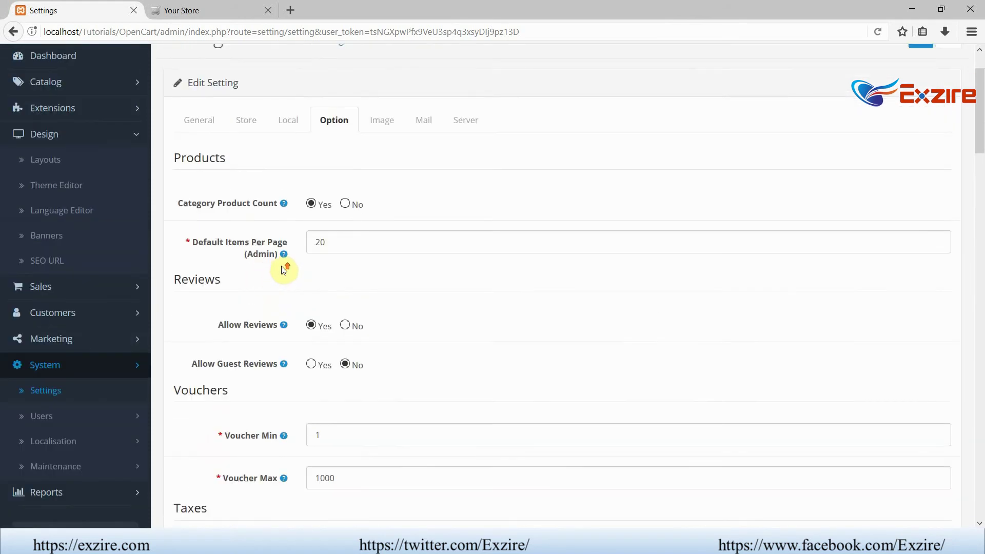
- Look through the Image, Mail and Server settings, then save the store settings
{"action": "left_click", "coordinate": [377, 200]}
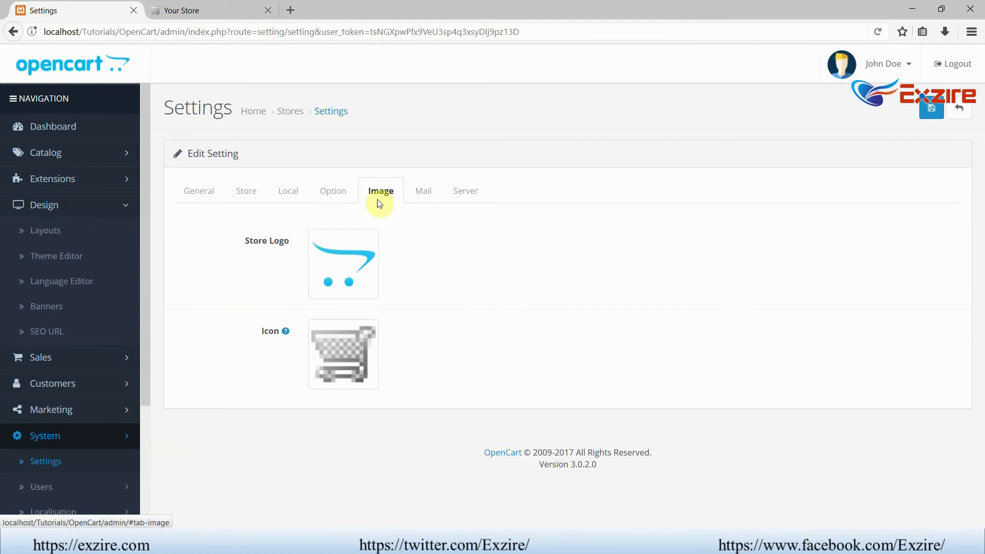
{"action": "left_click", "coordinate": [423, 196]}
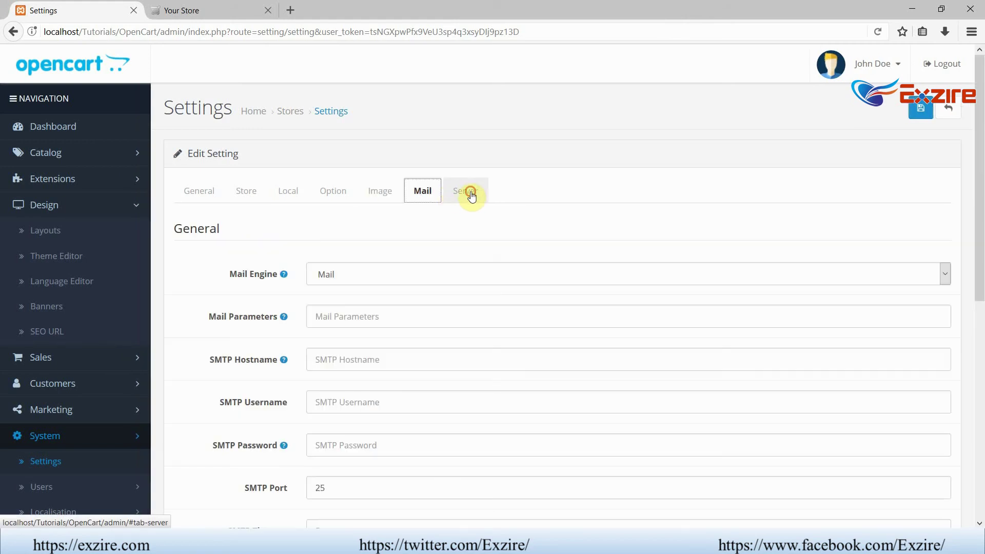
{"action": "left_click", "coordinate": [466, 193]}
{"action": "scroll", "coordinate": [425, 200], "scroll_direction": "down", "scroll_amount": 12}
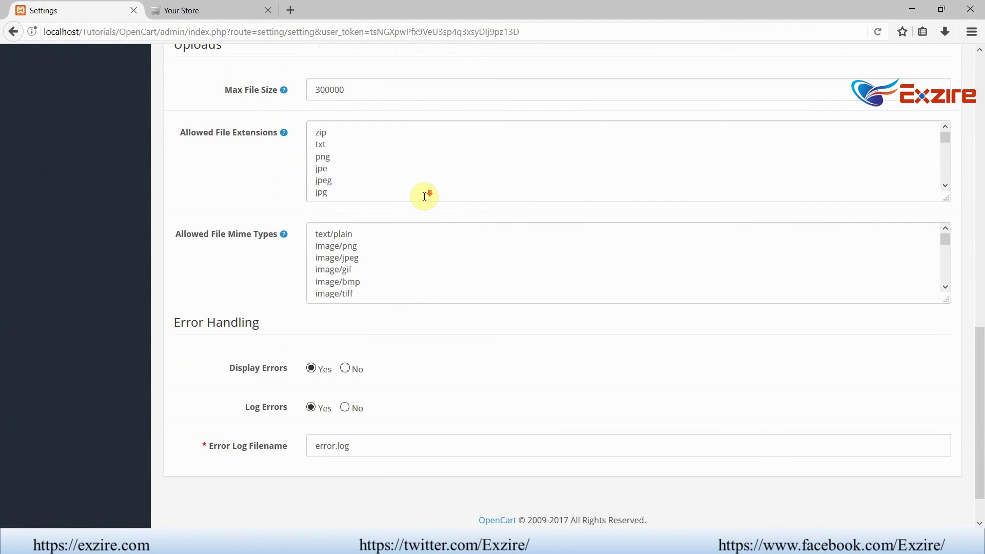
{"action": "scroll", "coordinate": [424, 194], "scroll_direction": "down", "scroll_amount": 4}
{"action": "scroll", "coordinate": [287, 243], "scroll_direction": "up", "scroll_amount": 5}
{"action": "scroll", "coordinate": [293, 248], "scroll_direction": "up", "scroll_amount": 8}
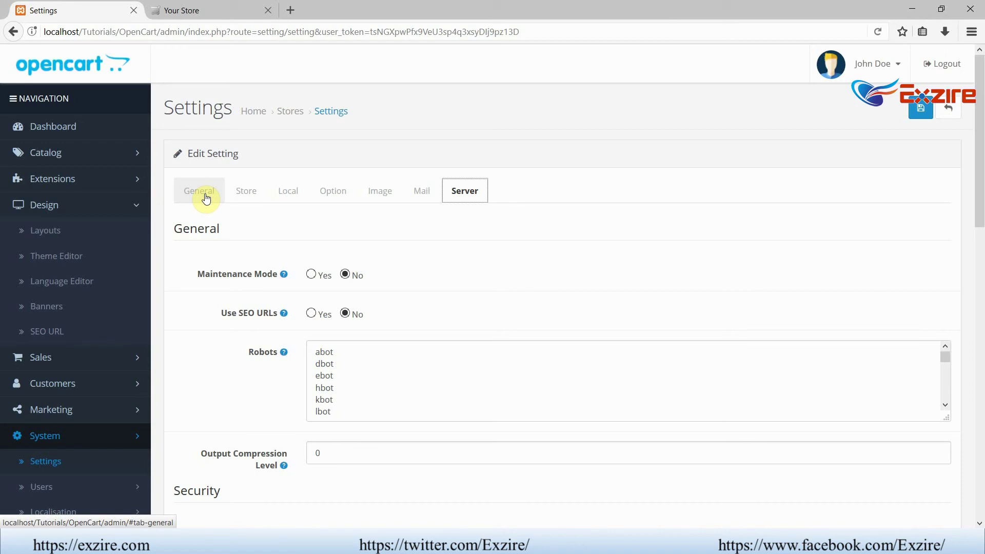
{"action": "left_click", "coordinate": [920, 108]}
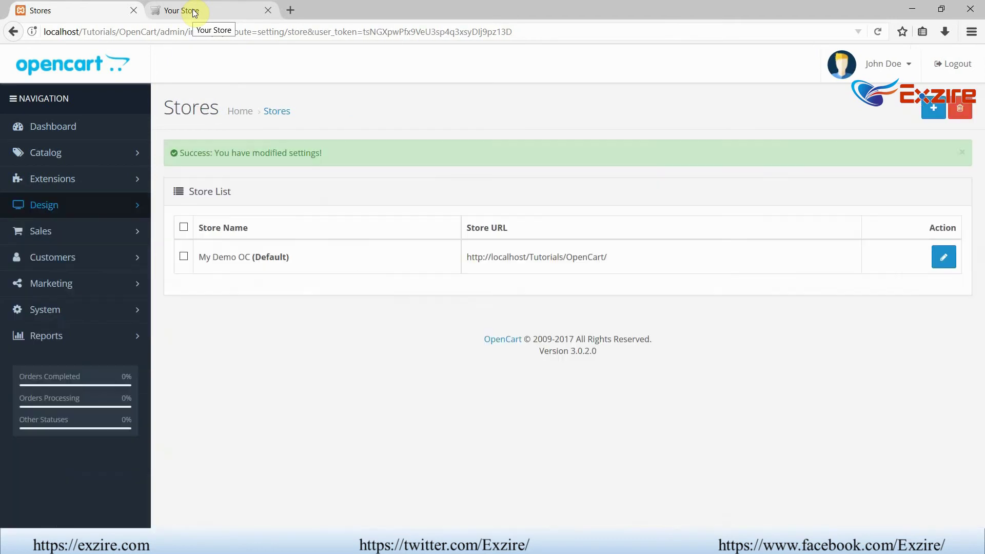
- Reload the storefront to confirm it shows My Demo OC, then reopen that store's settings editor
{"action": "left_click", "coordinate": [194, 11]}
{"action": "left_click", "coordinate": [204, 39]}
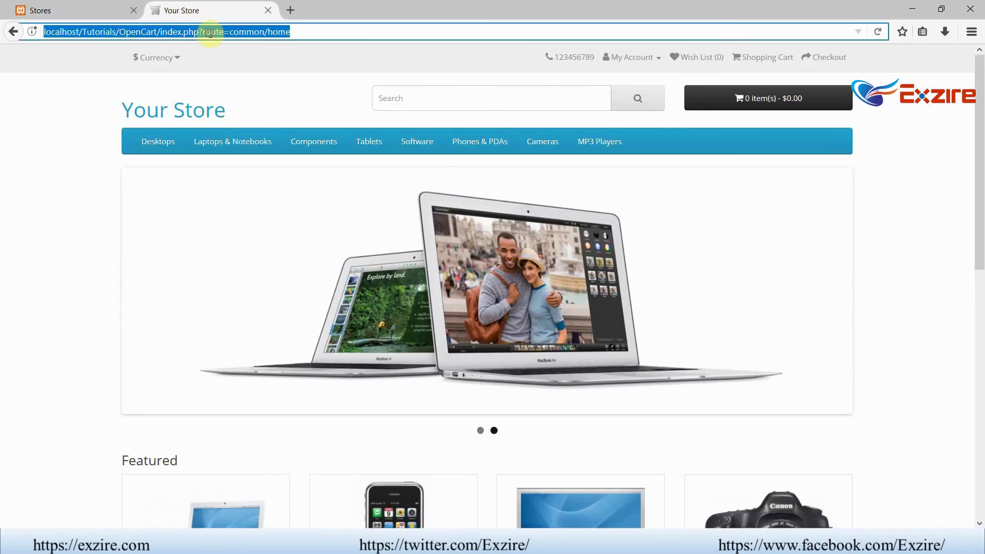
{"action": "key", "text": "Return"}
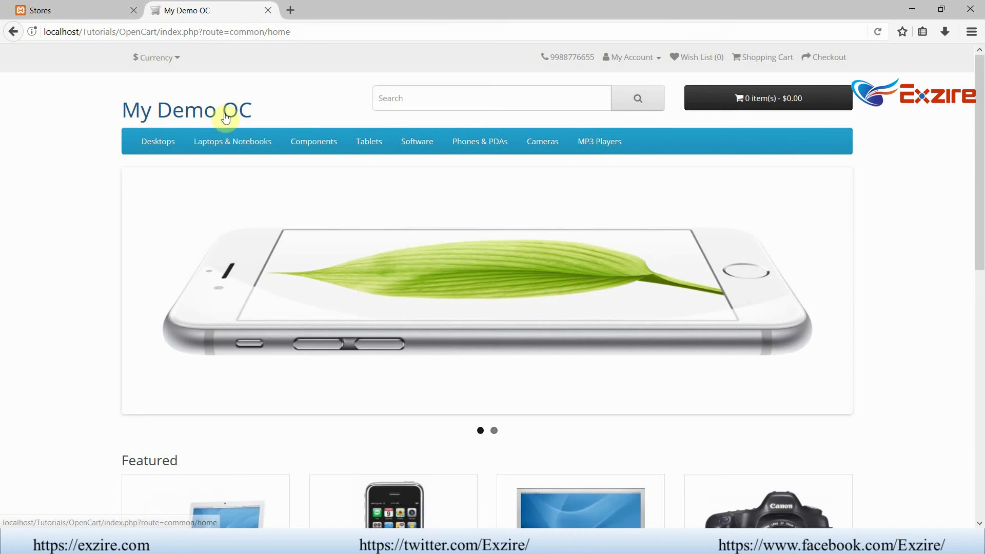
{"action": "scroll", "coordinate": [268, 61], "scroll_direction": "down", "scroll_amount": 3}
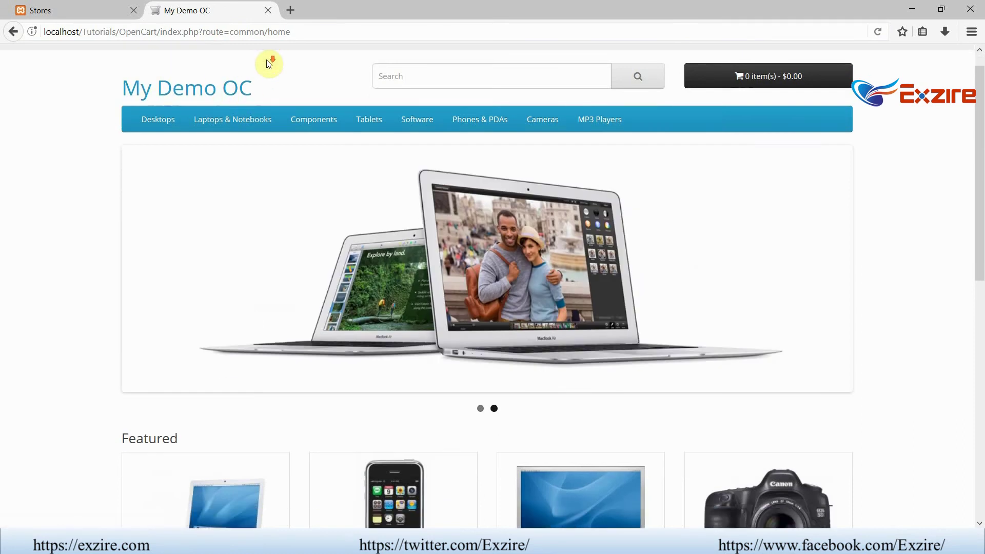
{"action": "left_click", "coordinate": [97, 11]}
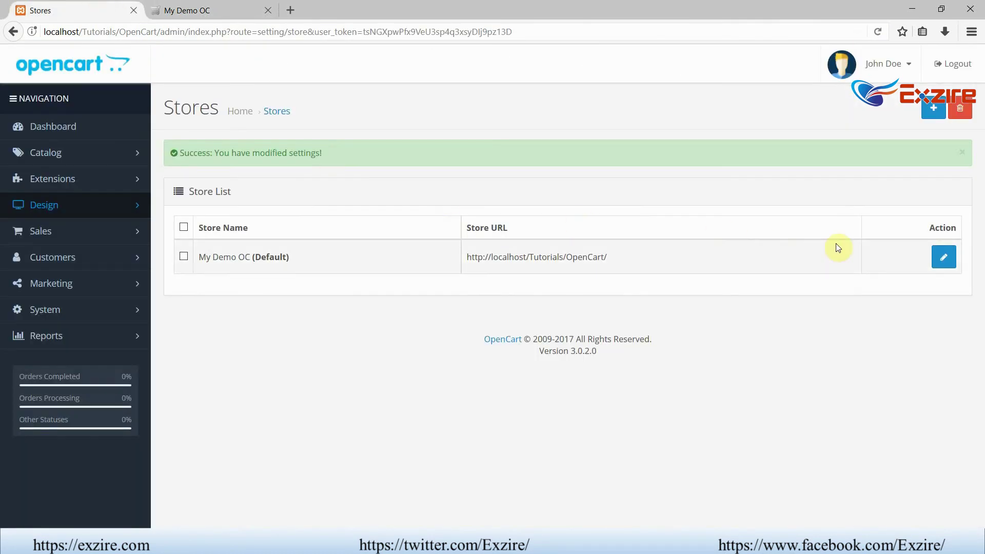
{"action": "left_click", "coordinate": [943, 256]}
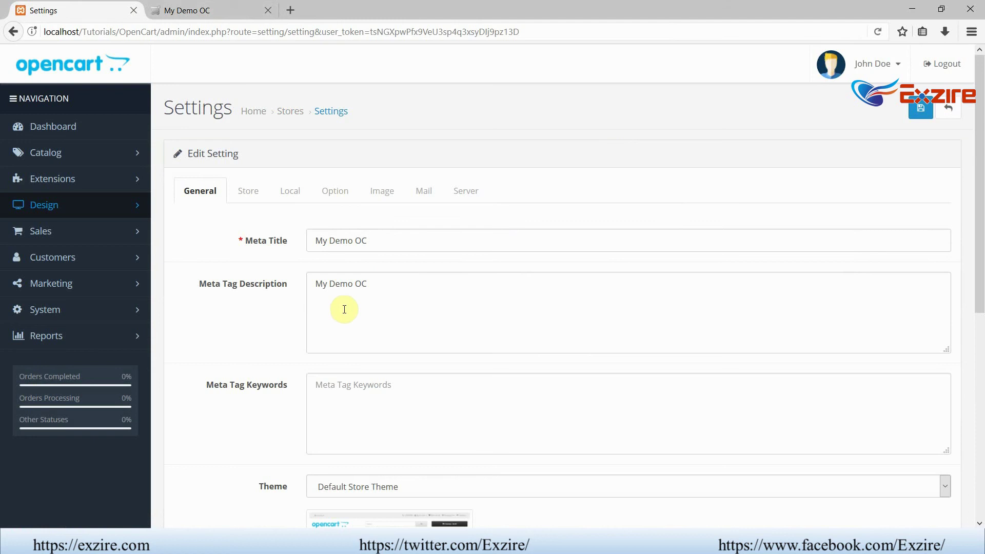
{"action": "left_click_drag", "start_coordinate": [398, 283], "coordinate": [270, 281]}
{"action": "scroll", "coordinate": [190, 83], "scroll_direction": "down", "scroll_amount": 7}
{"action": "key", "text": "ctrl+Tab"}
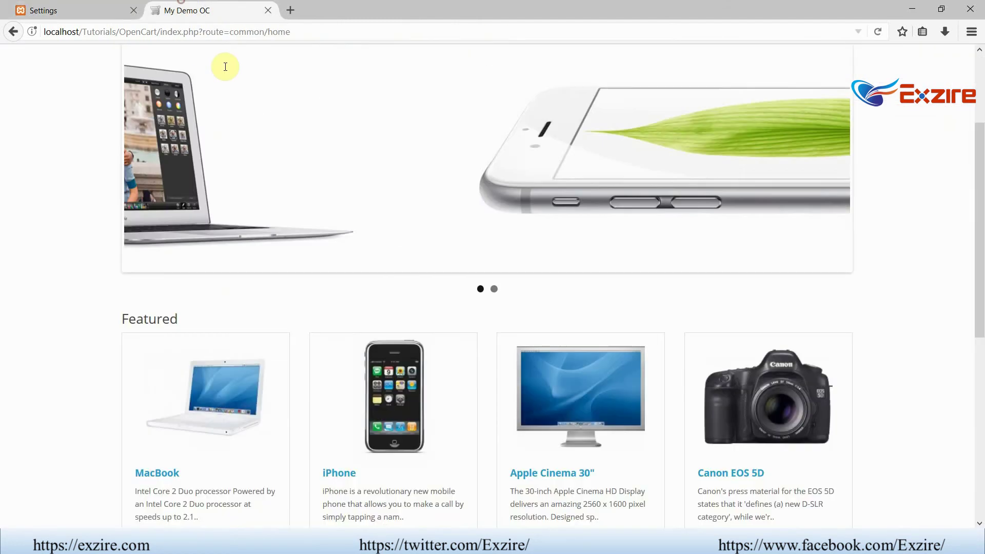
{"action": "key", "text": "ctrl+u"}
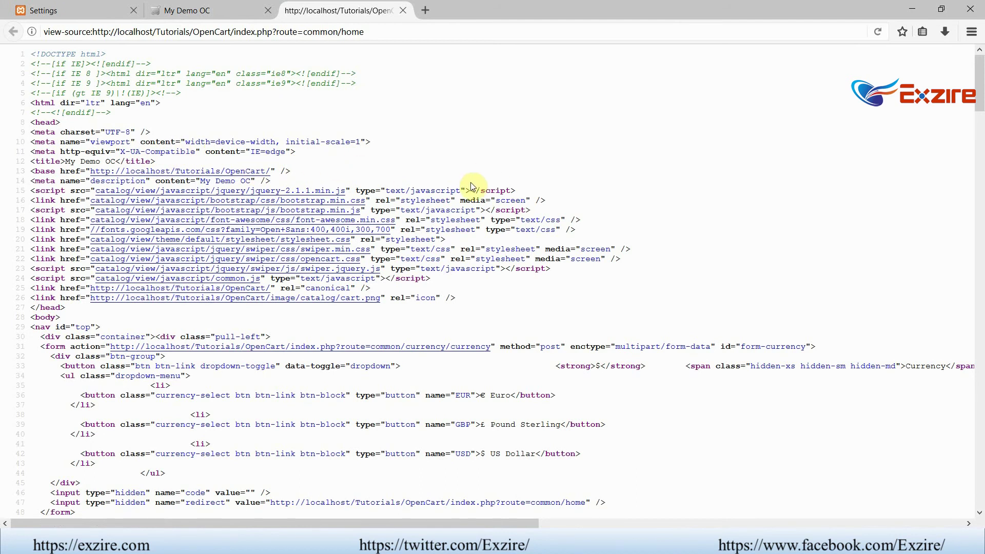
{"action": "scroll", "coordinate": [445, 193], "scroll_direction": "down", "scroll_amount": 2}
{"action": "scroll", "coordinate": [441, 193], "scroll_direction": "down", "scroll_amount": 1}
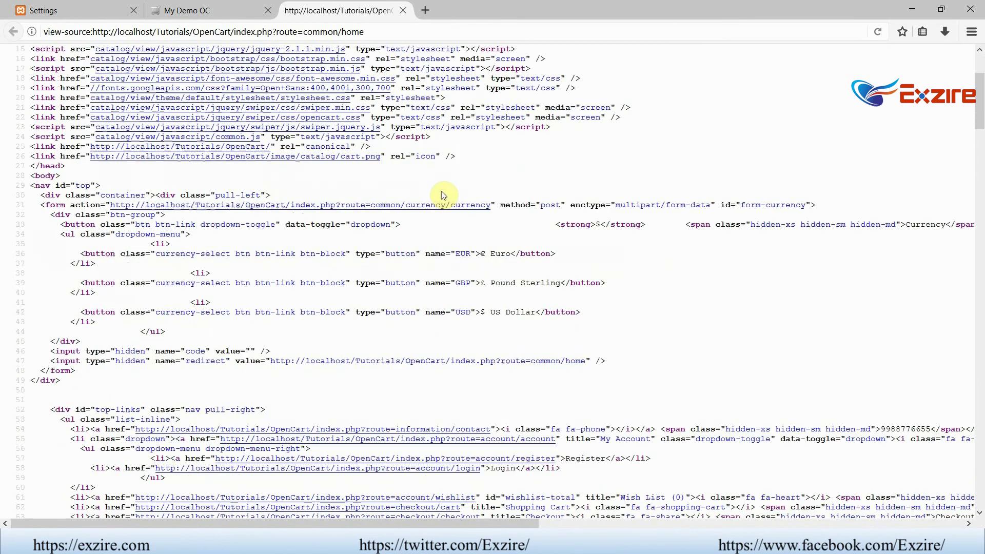
{"action": "left_click", "coordinate": [403, 10]}
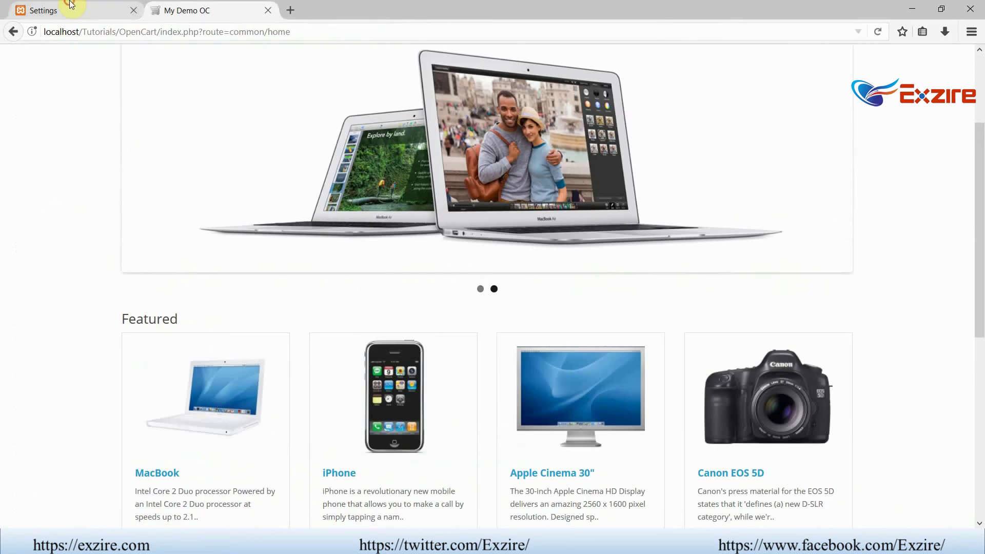
{"action": "left_click", "coordinate": [30, 11]}
{"action": "scroll", "coordinate": [549, 224], "scroll_direction": "up", "scroll_amount": 6}
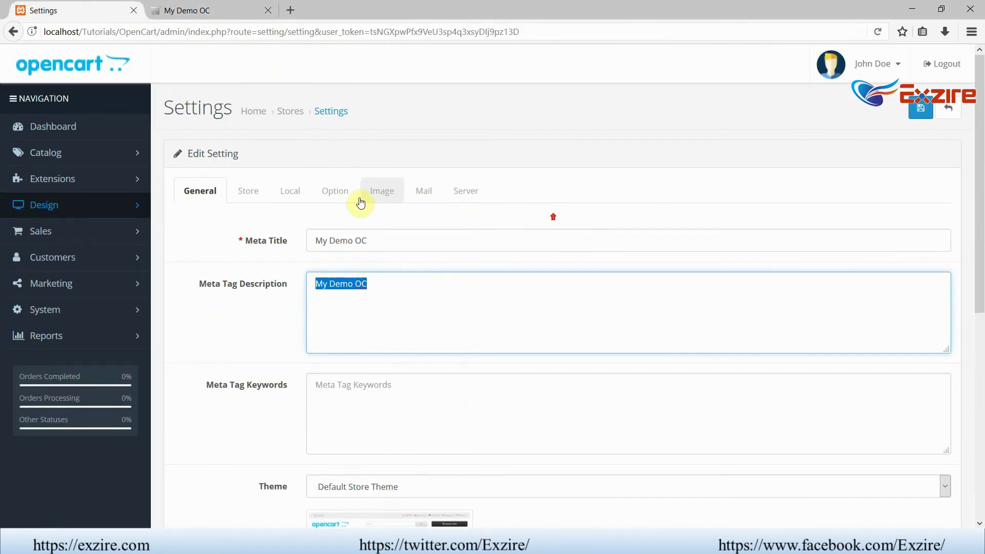
- On the Option tab, check Max Login Attempts 5 and Invoice Prefix INV-2017-00, then set Guest Checkout to No
{"action": "left_click", "coordinate": [330, 198]}
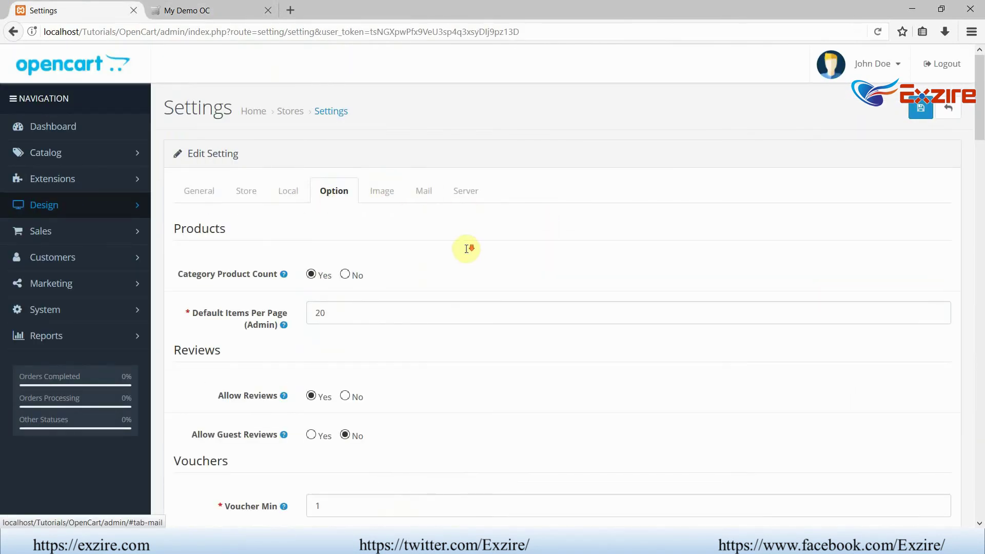
{"action": "scroll", "coordinate": [467, 249], "scroll_direction": "down", "scroll_amount": 15}
{"action": "scroll", "coordinate": [467, 249], "scroll_direction": "down", "scroll_amount": 2}
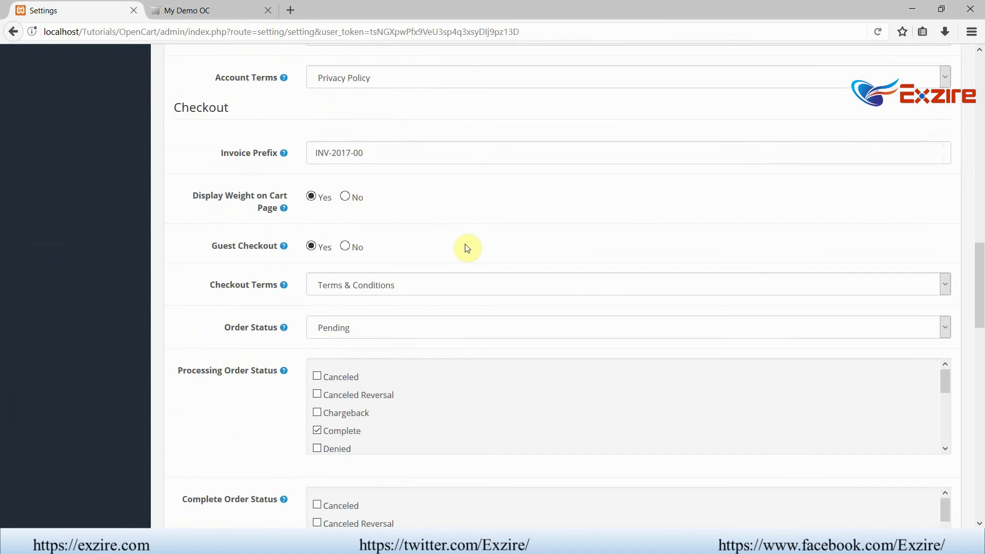
{"action": "scroll", "coordinate": [466, 243], "scroll_direction": "up", "scroll_amount": 4}
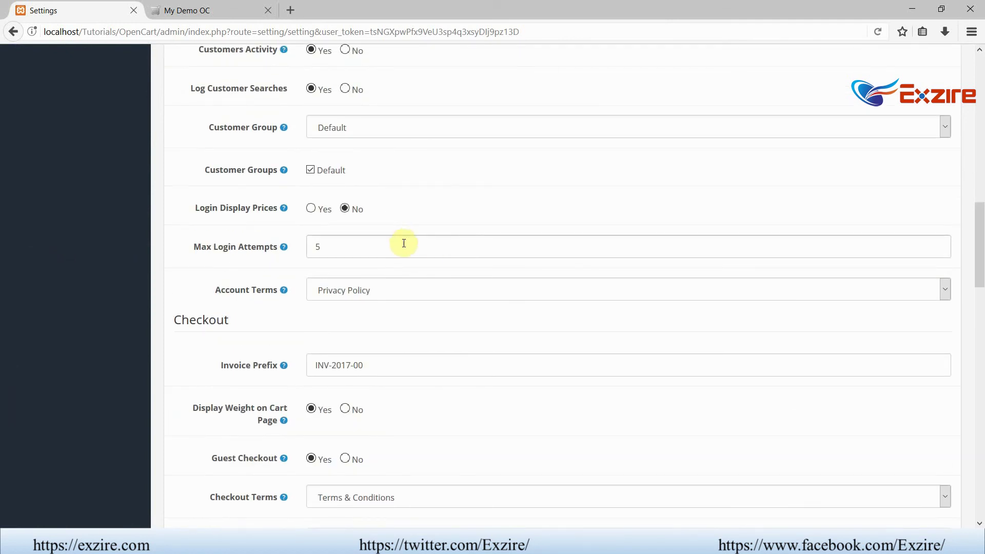
{"action": "left_click_drag", "start_coordinate": [321, 248], "coordinate": [301, 255]}
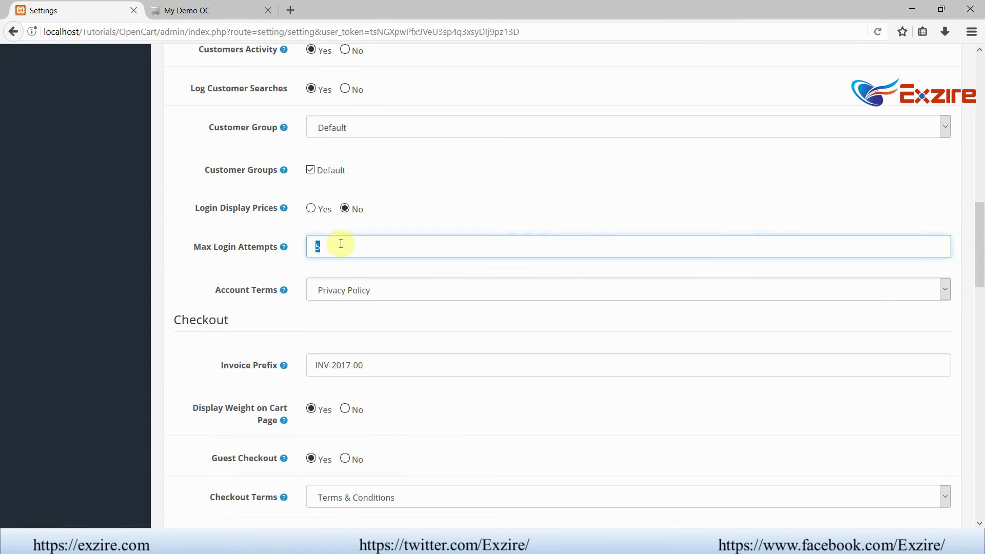
{"action": "mouse_move", "coordinate": [284, 250]}
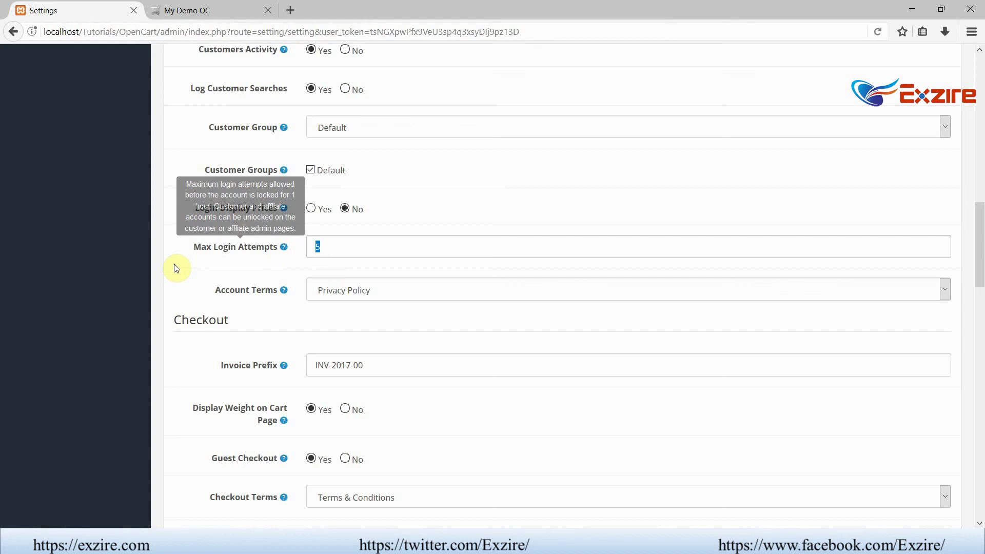
{"action": "scroll", "coordinate": [176, 266], "scroll_direction": "down", "scroll_amount": 3}
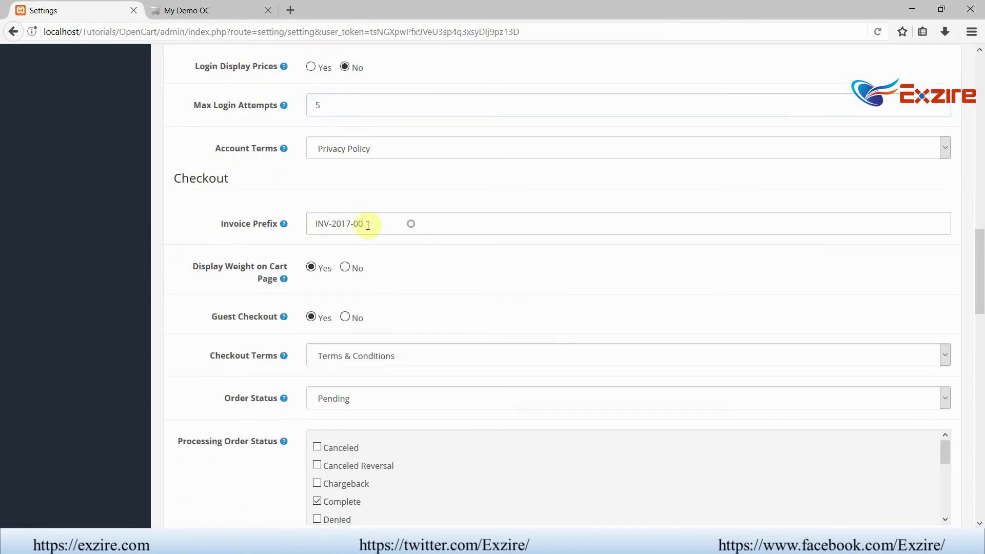
{"action": "left_click_drag", "start_coordinate": [408, 222], "coordinate": [297, 226]}
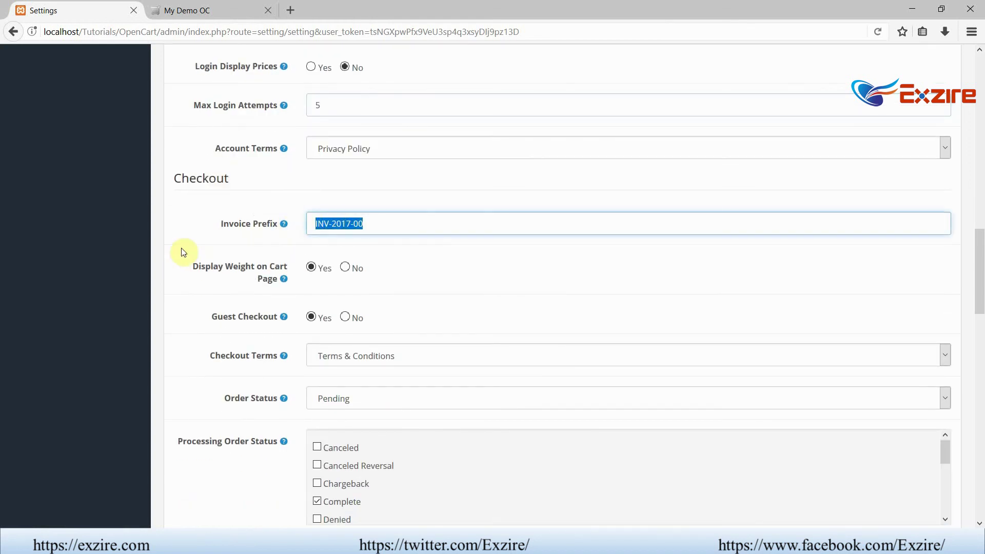
{"action": "scroll", "coordinate": [141, 242], "scroll_direction": "down", "scroll_amount": 3}
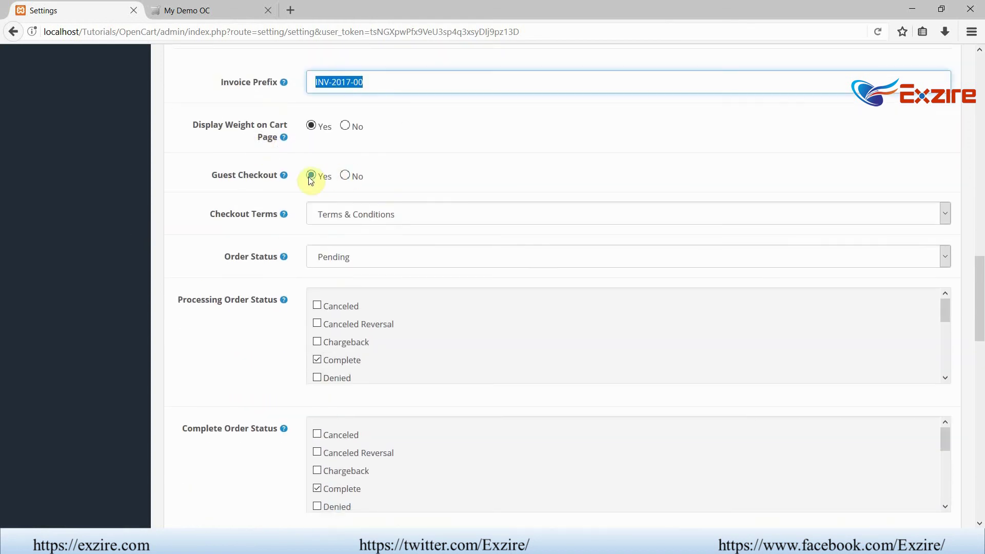
{"action": "left_click", "coordinate": [344, 176]}
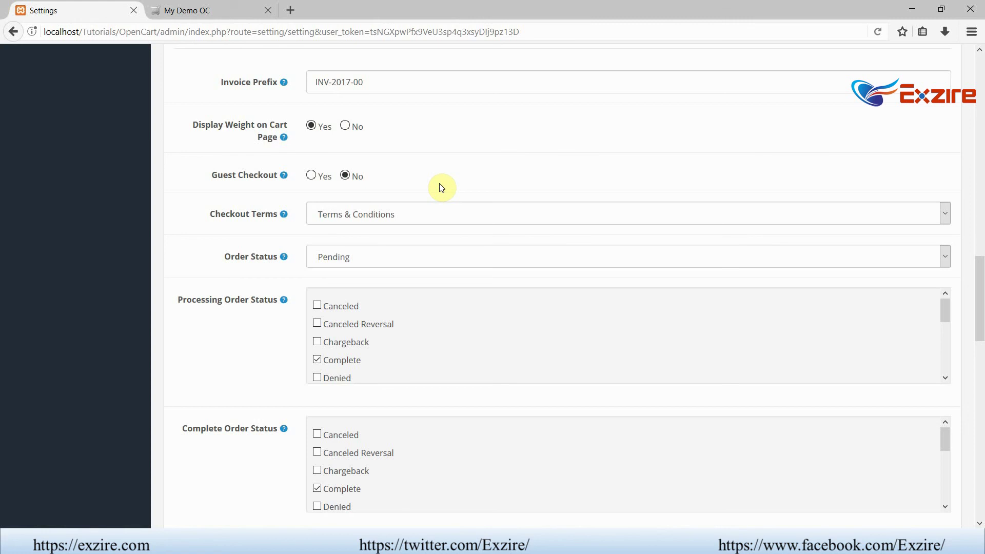
- Leave the API User unchanged and set Display Stock and Show Out Of Stock Warning to Yes
{"action": "scroll", "coordinate": [424, 202], "scroll_direction": "down", "scroll_amount": 3}
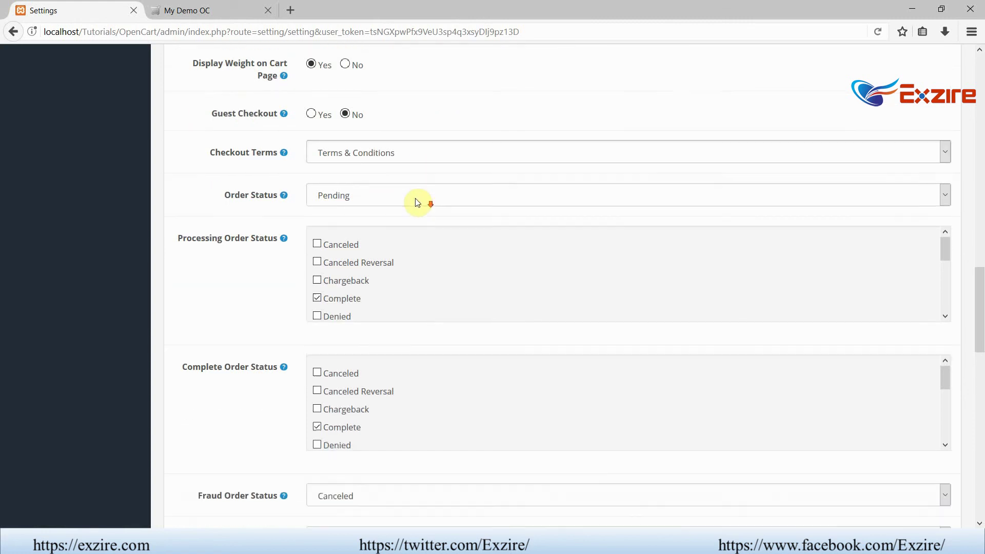
{"action": "scroll", "coordinate": [400, 189], "scroll_direction": "down", "scroll_amount": 9}
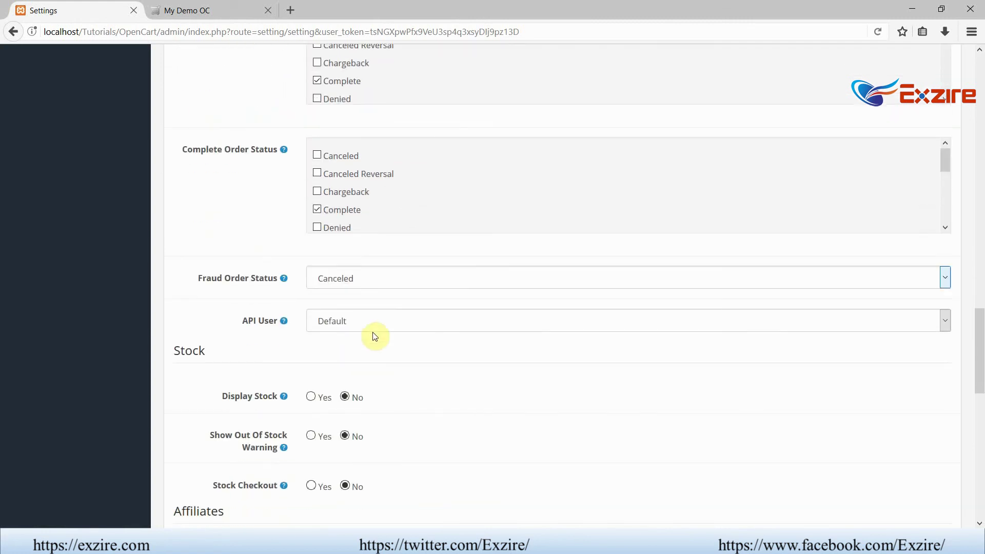
{"action": "scroll", "coordinate": [429, 318], "scroll_direction": "down", "scroll_amount": 3}
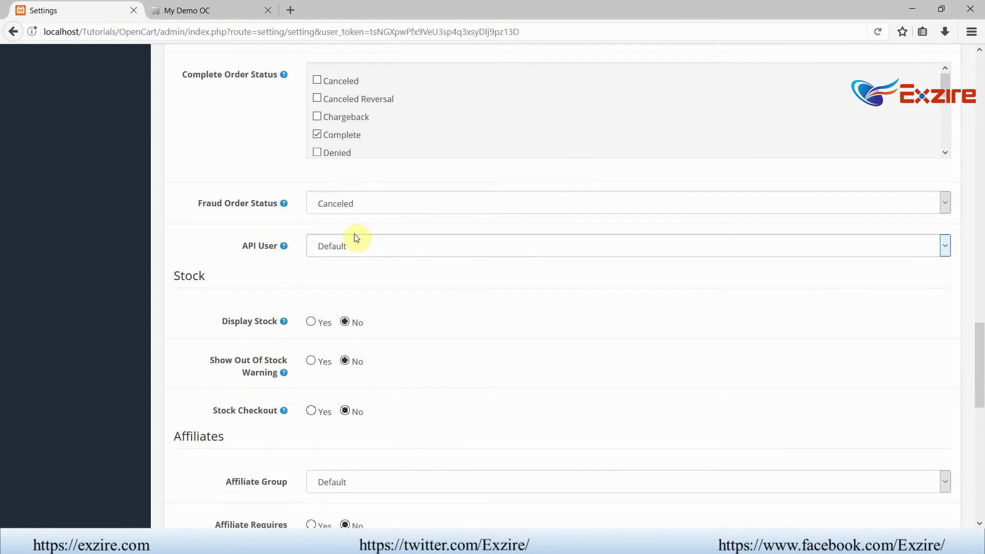
{"action": "left_click", "coordinate": [356, 247]}
{"action": "mouse_move", "coordinate": [285, 248]}
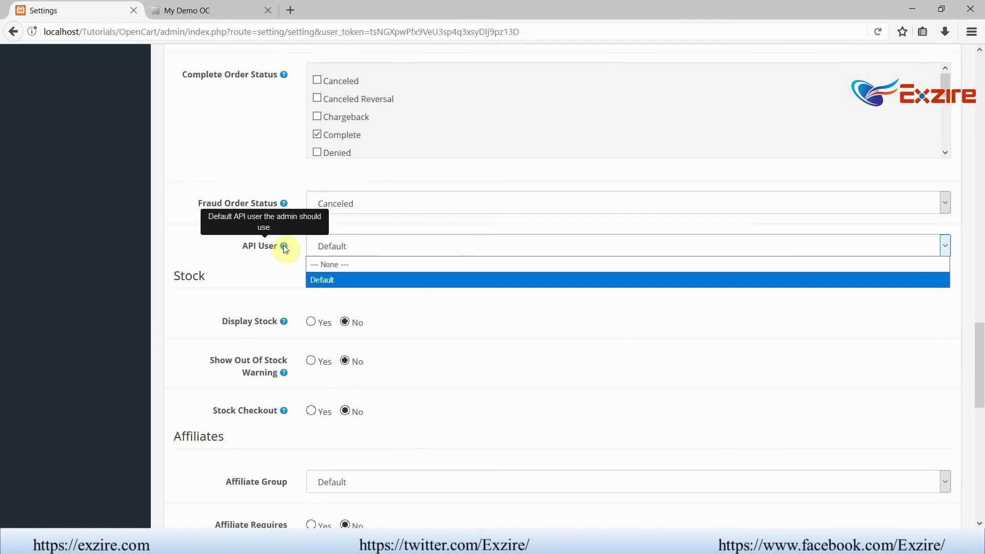
{"action": "left_click", "coordinate": [283, 246]}
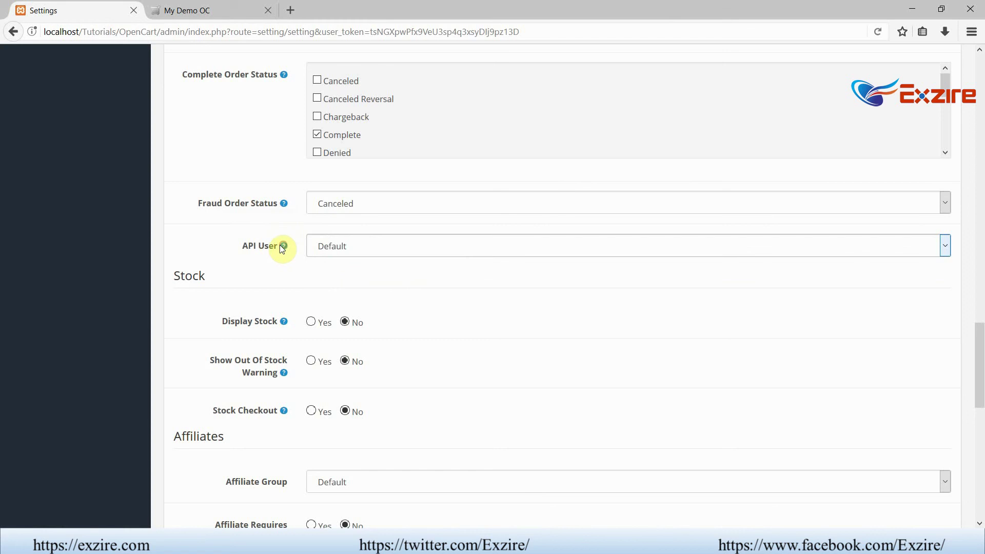
{"action": "scroll", "coordinate": [513, 290], "scroll_direction": "down", "scroll_amount": 3}
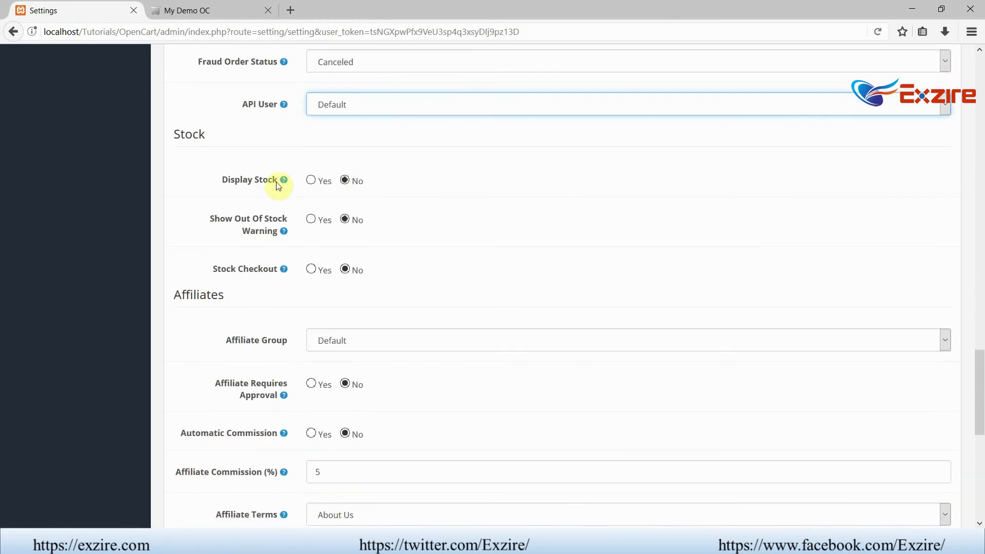
{"action": "left_click", "coordinate": [310, 181]}
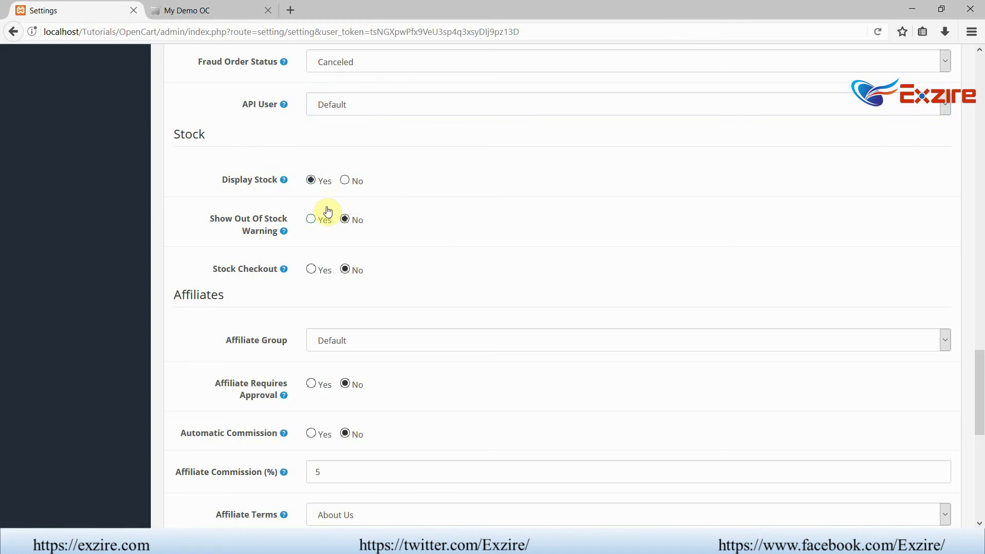
{"action": "left_click", "coordinate": [317, 219]}
- Save the updated store settings
{"action": "mouse_move", "coordinate": [286, 273]}
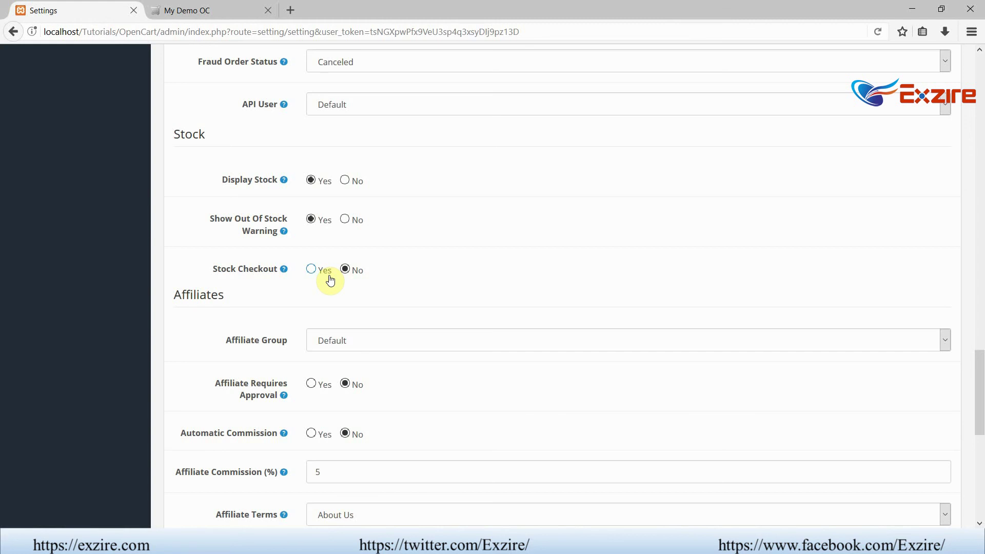
{"action": "scroll", "coordinate": [511, 279], "scroll_direction": "down", "scroll_amount": 8}
{"action": "scroll", "coordinate": [514, 281], "scroll_direction": "up", "scroll_amount": 9}
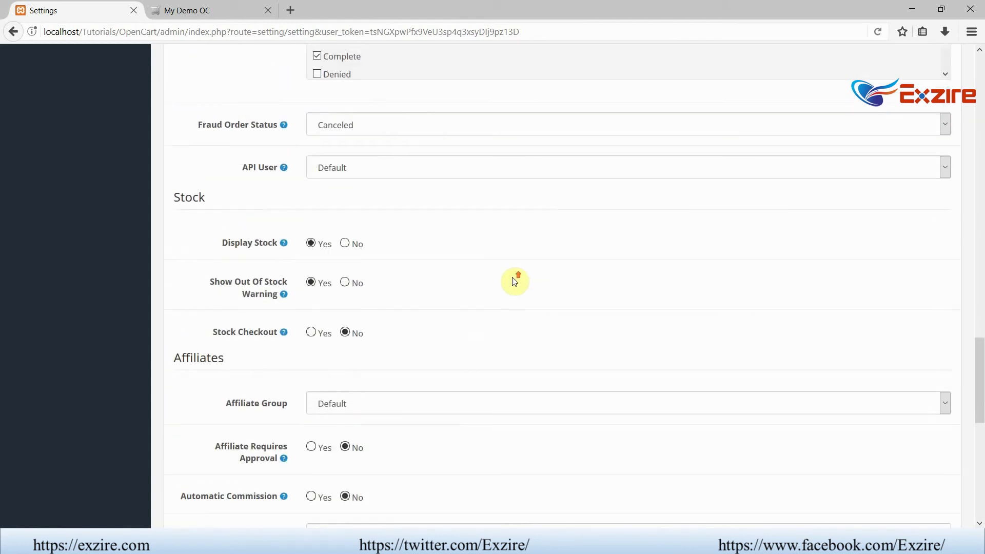
{"action": "scroll", "coordinate": [514, 281], "scroll_direction": "up", "scroll_amount": 15}
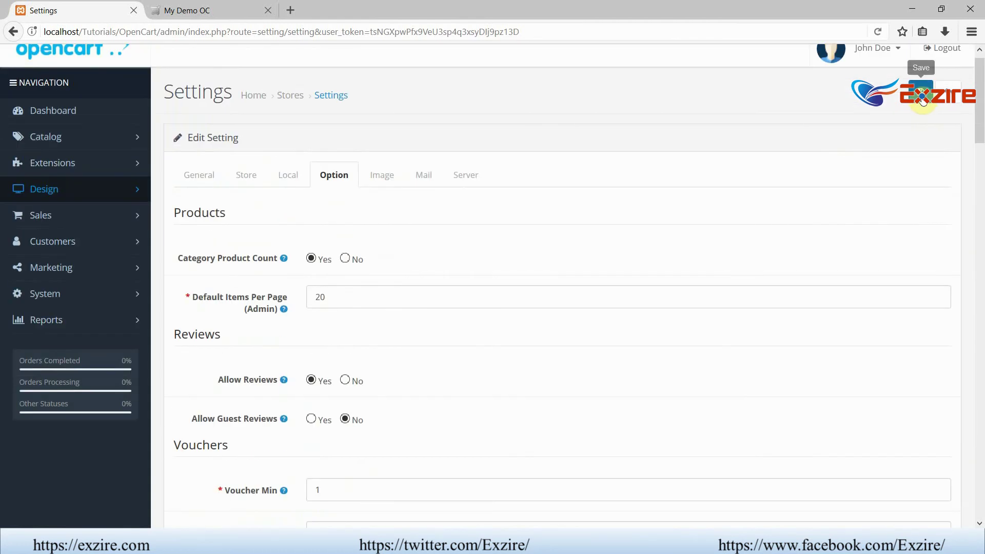
{"action": "left_click", "coordinate": [922, 99]}
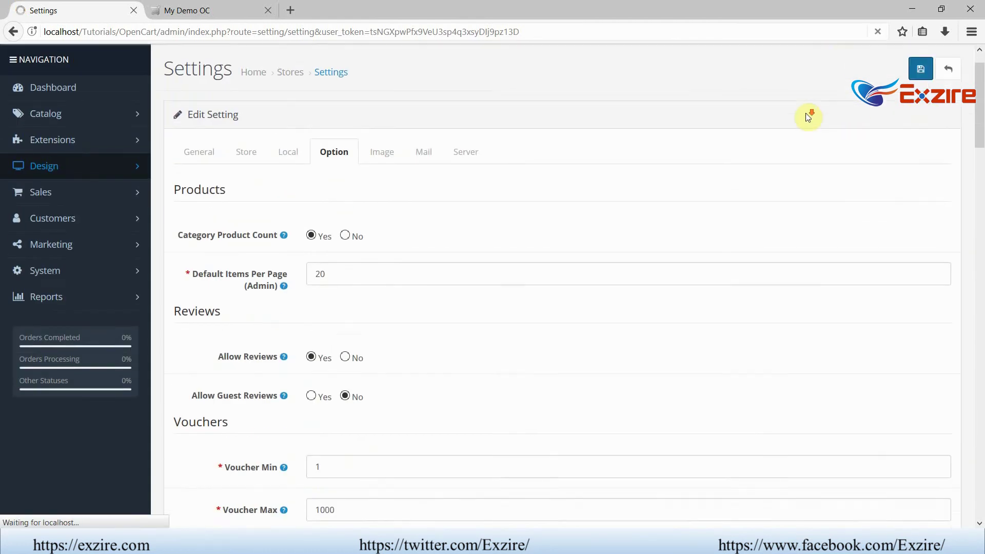
{"action": "scroll", "coordinate": [808, 117], "scroll_direction": "down", "scroll_amount": 12}
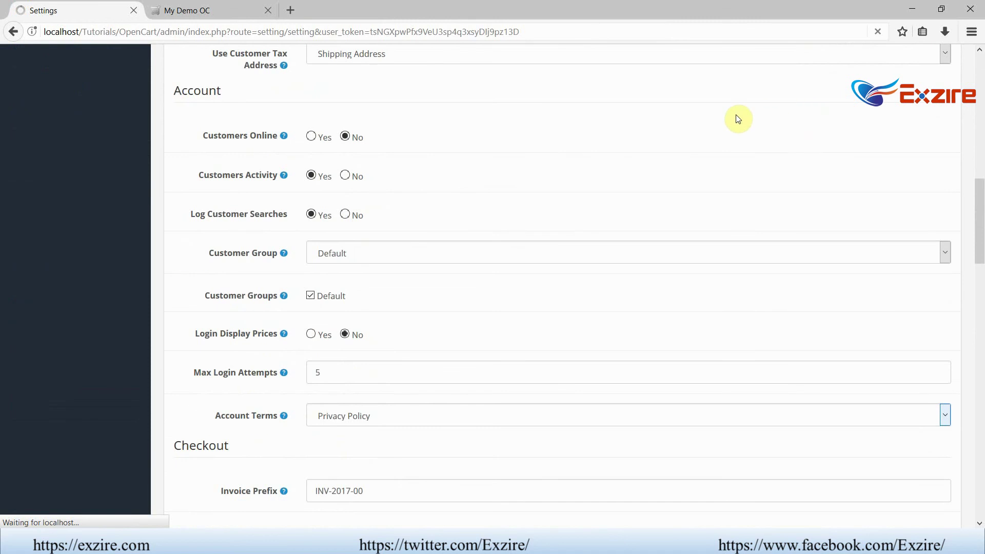